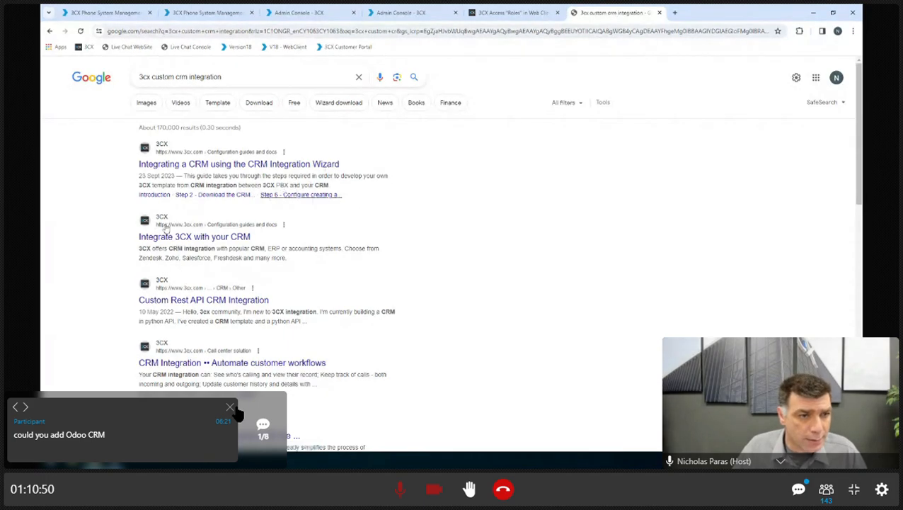
Open the guide "Integrating a CRM using the CRM Integration Wizard" from the search results and select its web address.
click(228, 165)
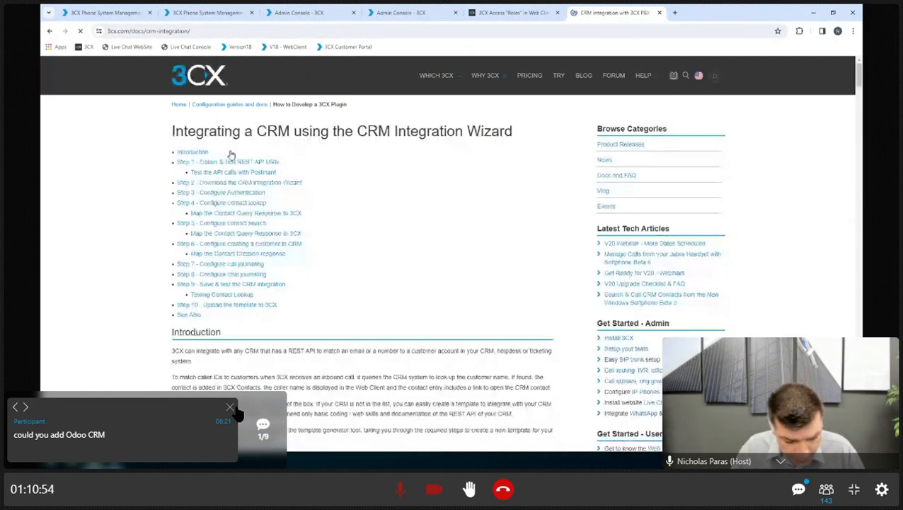
click(225, 31)
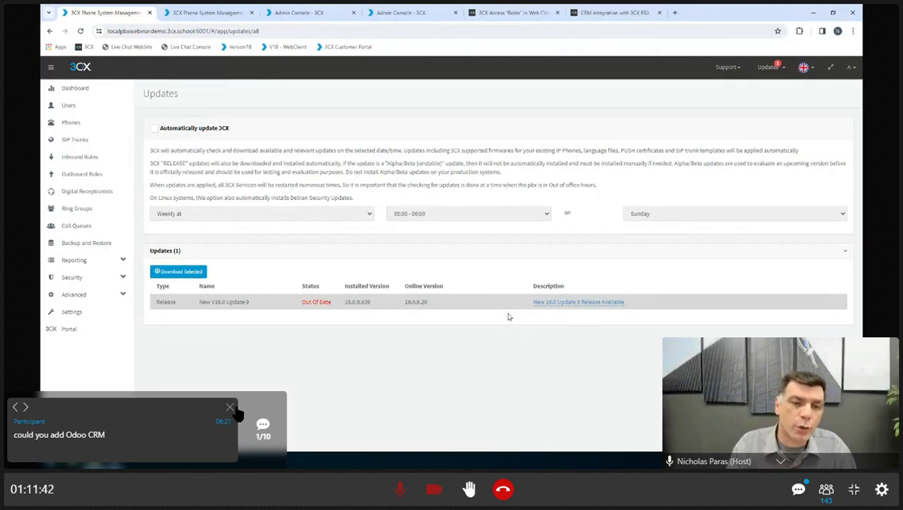
Download and install New V18.0 Update 9 on the local PBX, approving the stop of the 3CX services.
click(178, 273)
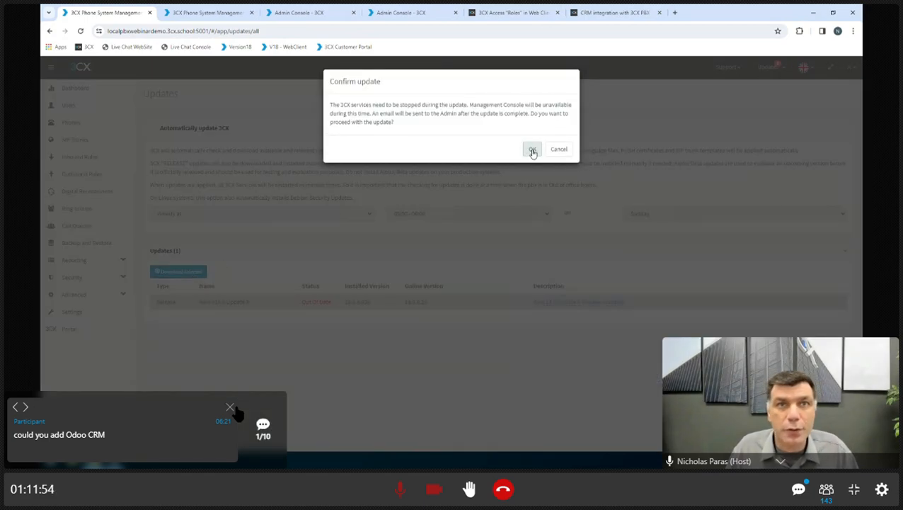
click(533, 151)
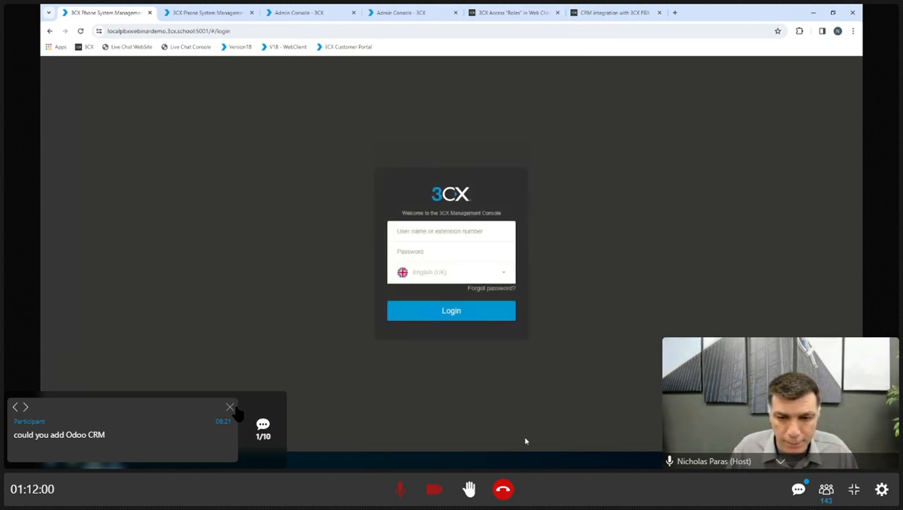
Examine the demohosted system's updates, highlighting the installed version number and the Version 20 availability notice.
click(206, 13)
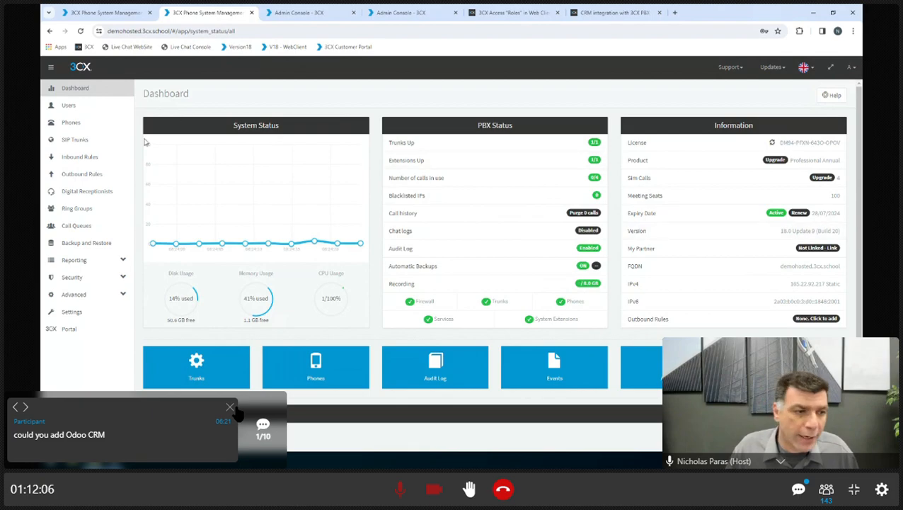
click(793, 367)
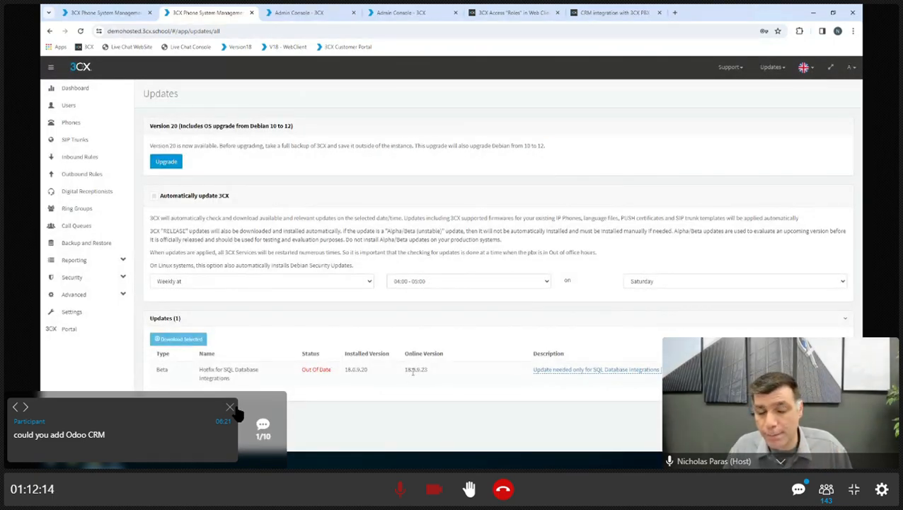
drag(360, 371, 374, 375)
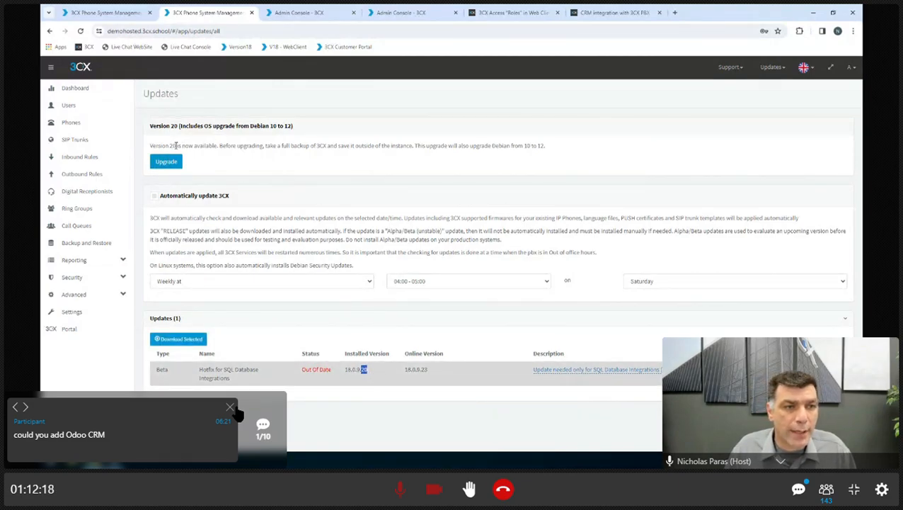
drag(160, 146, 215, 145)
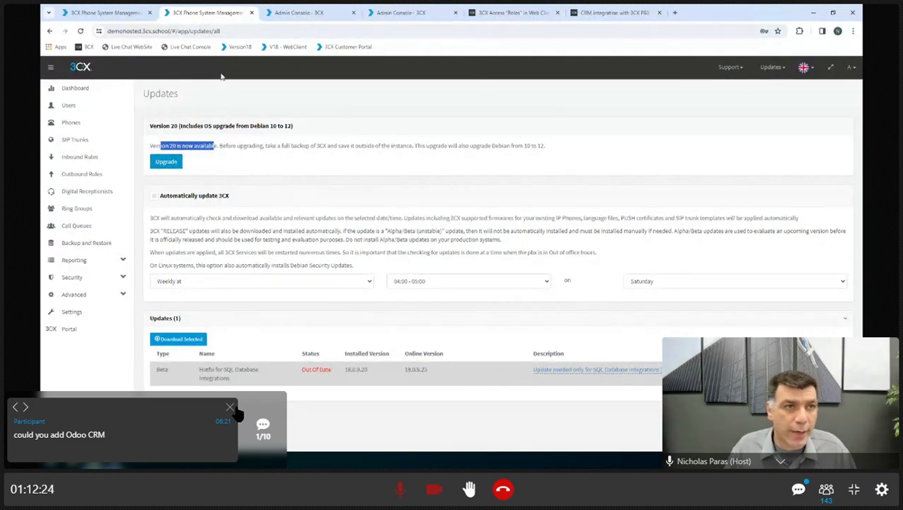
View the demohosted system's V18 admin console users page and its account status menu.
click(301, 12)
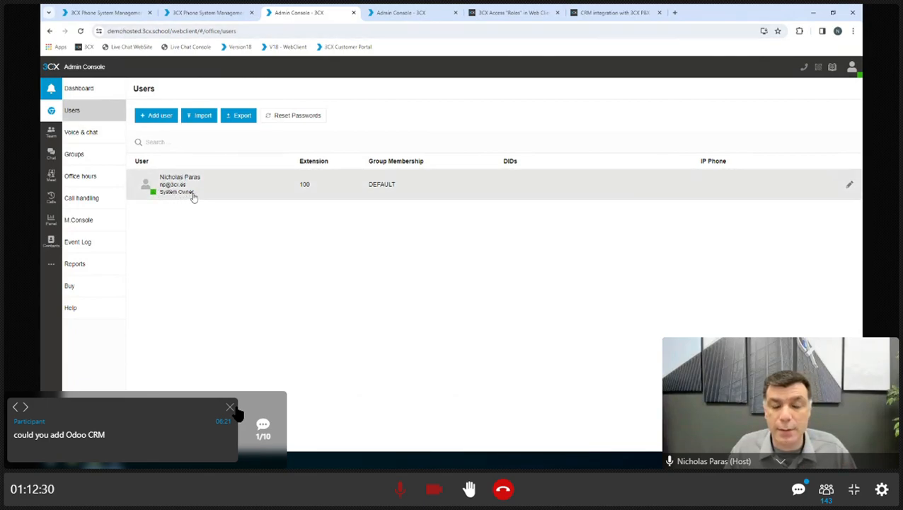
click(859, 79)
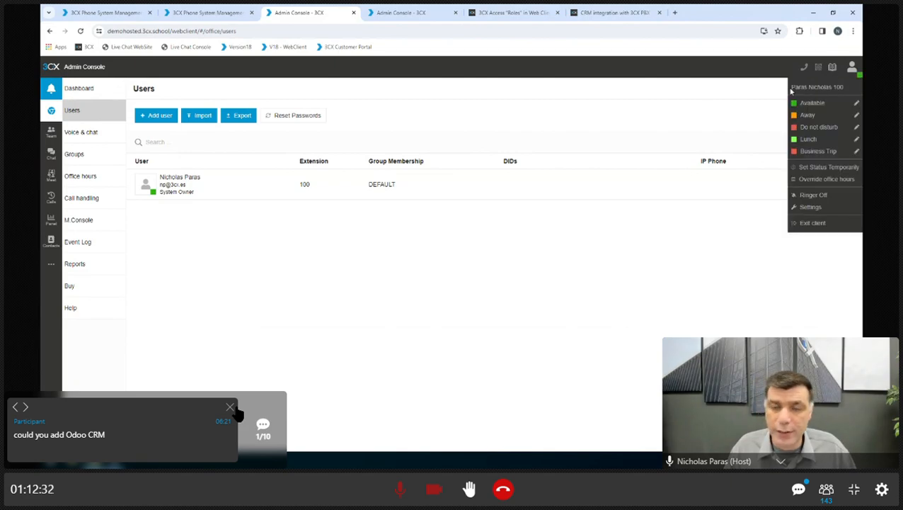
click(324, 273)
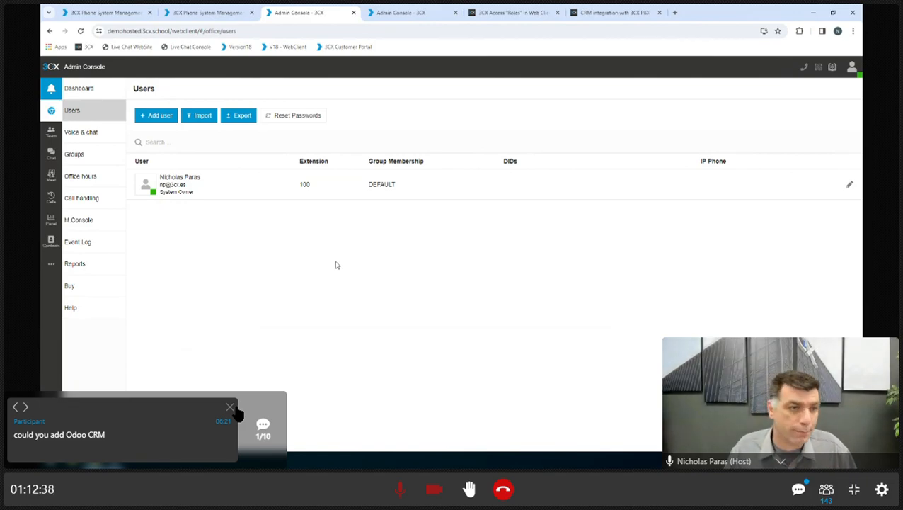
Start the Version 20 upgrade on the demohosted system, including the OS upgrade from Debian 10 to 12.
click(200, 13)
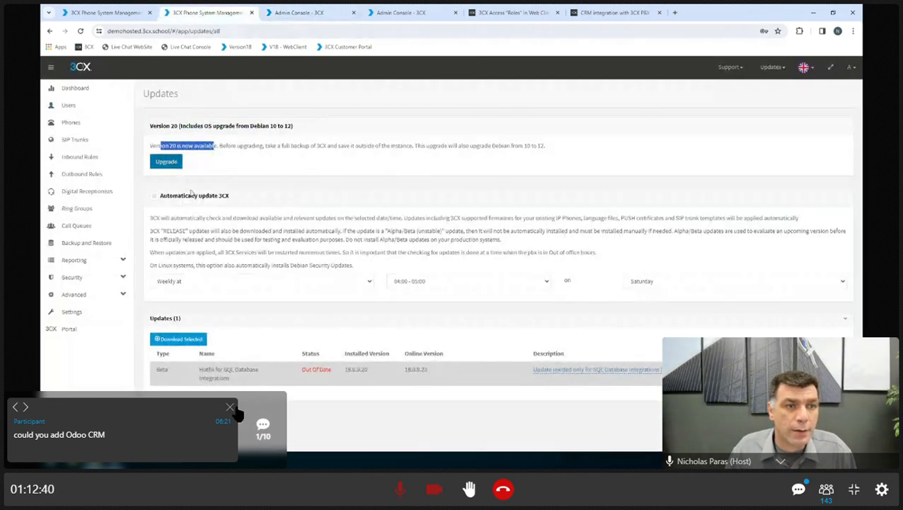
click(167, 164)
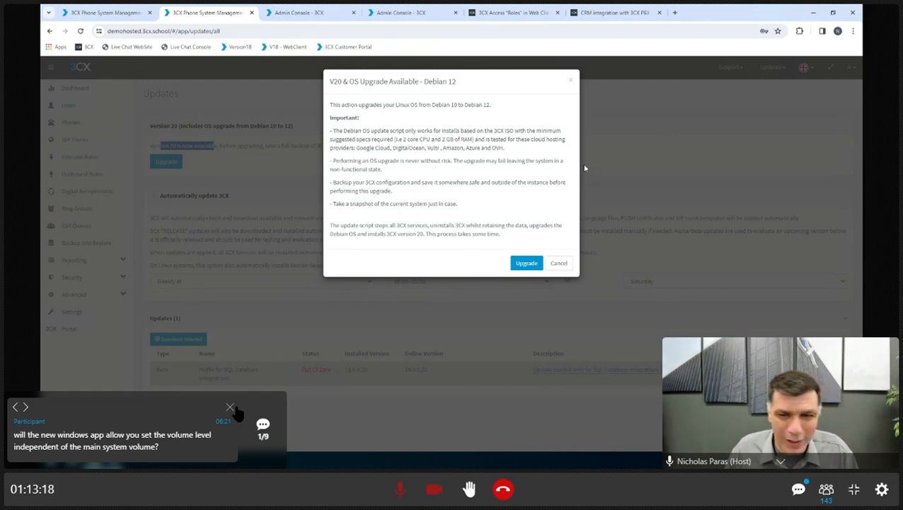
click(527, 264)
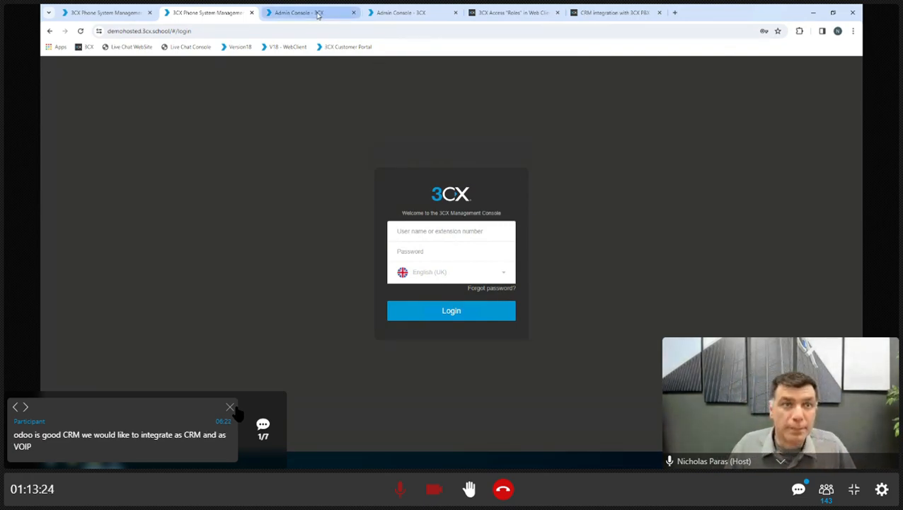
Close every browser page except the hostedby.3cx.school Admin Console.
click(353, 13)
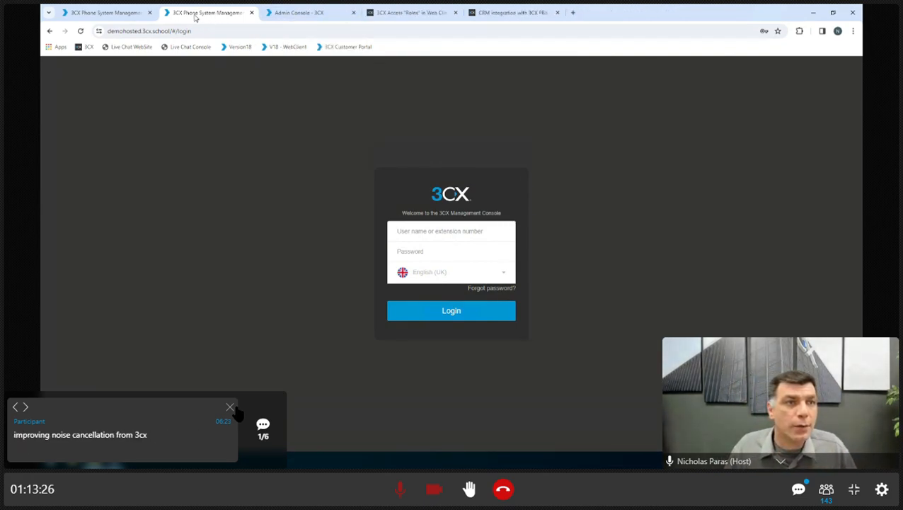
click(150, 13)
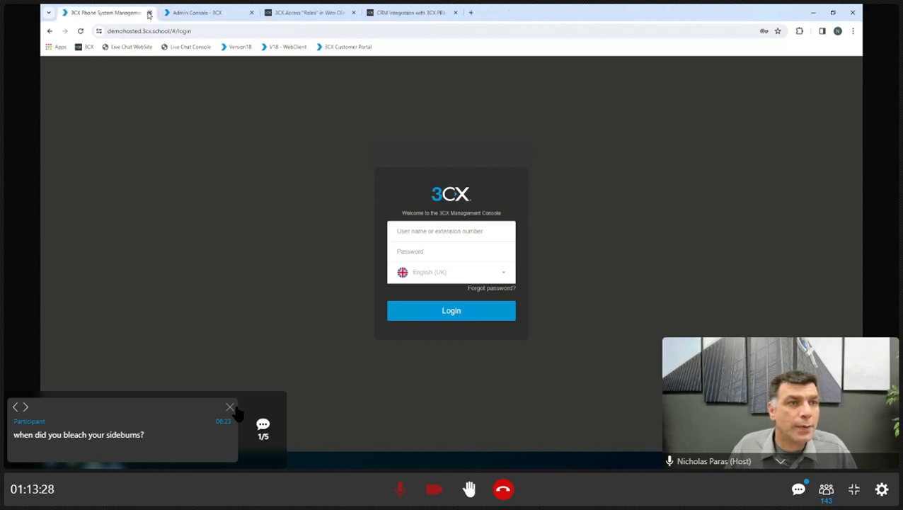
click(150, 13)
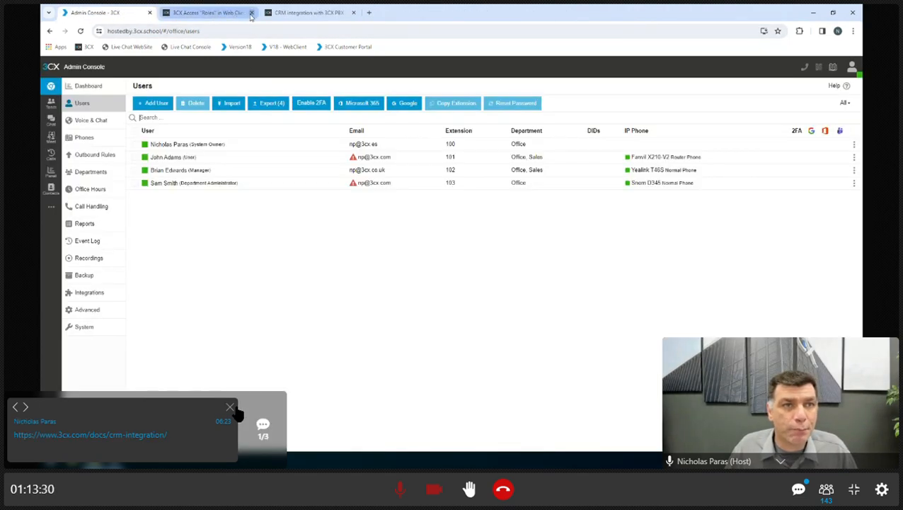
click(251, 13)
click(252, 13)
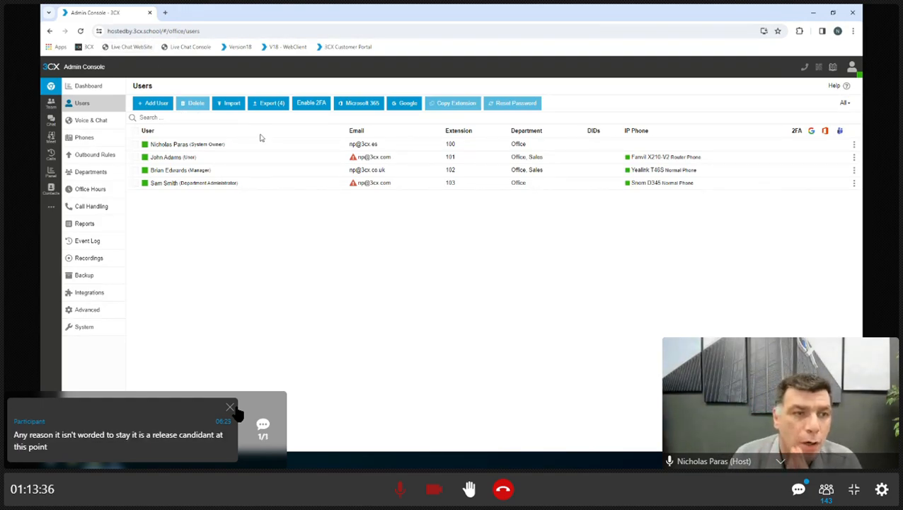
Open the account status menu in the Admin Console and dismiss the participant's release candidate question.
click(851, 71)
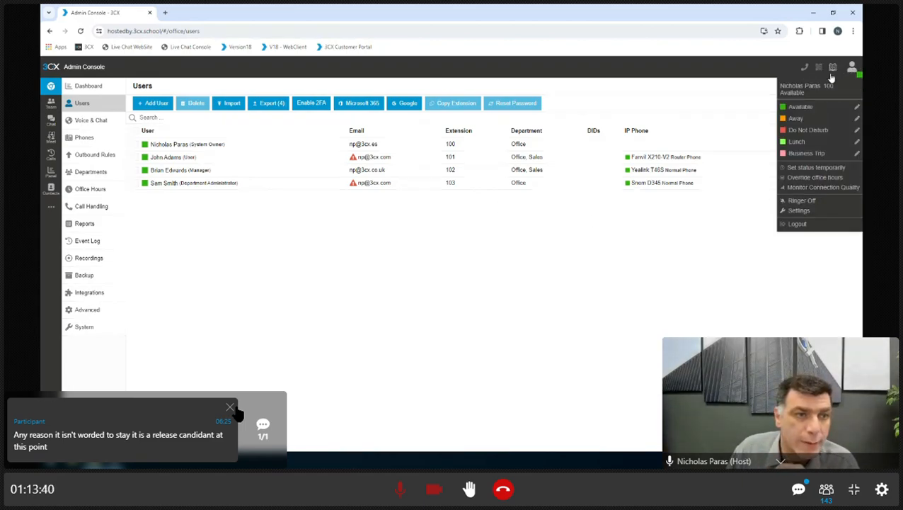
click(234, 410)
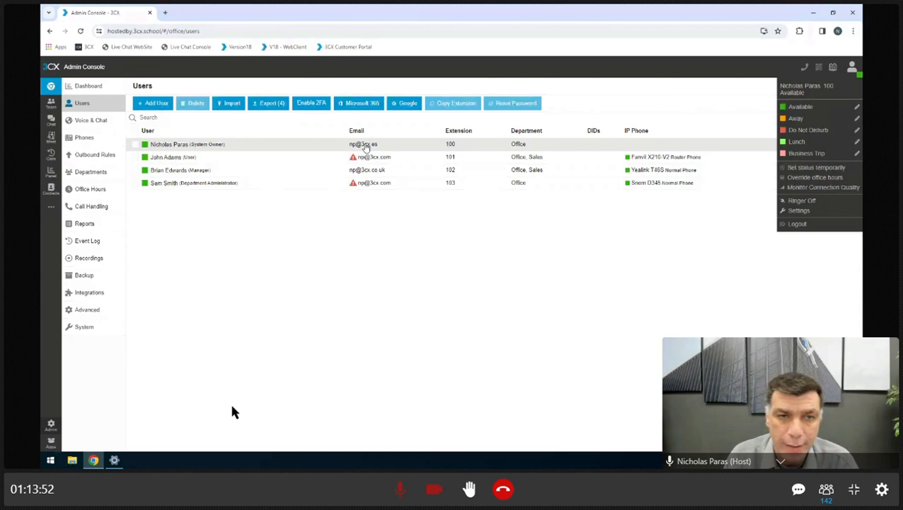
Replace the e-mail address of the department administrator at extension 103 and return to the users list.
click(374, 184)
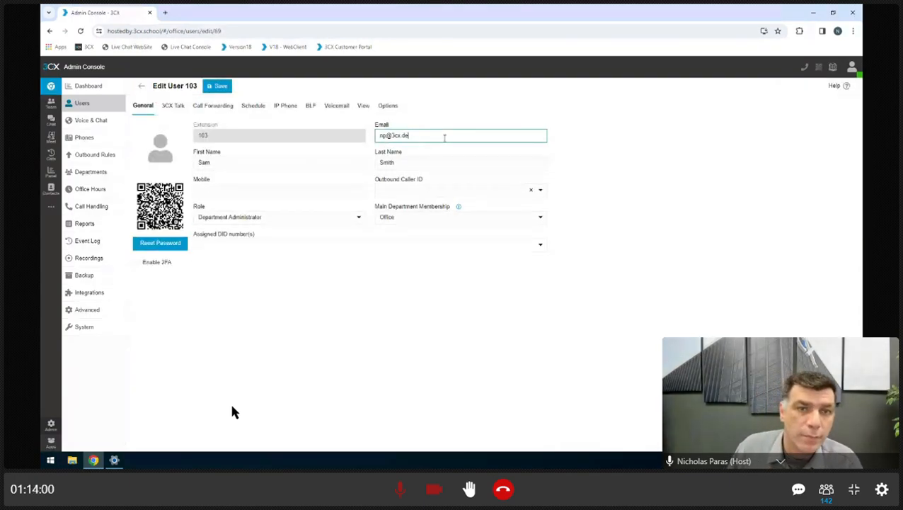
key(alt+Left)
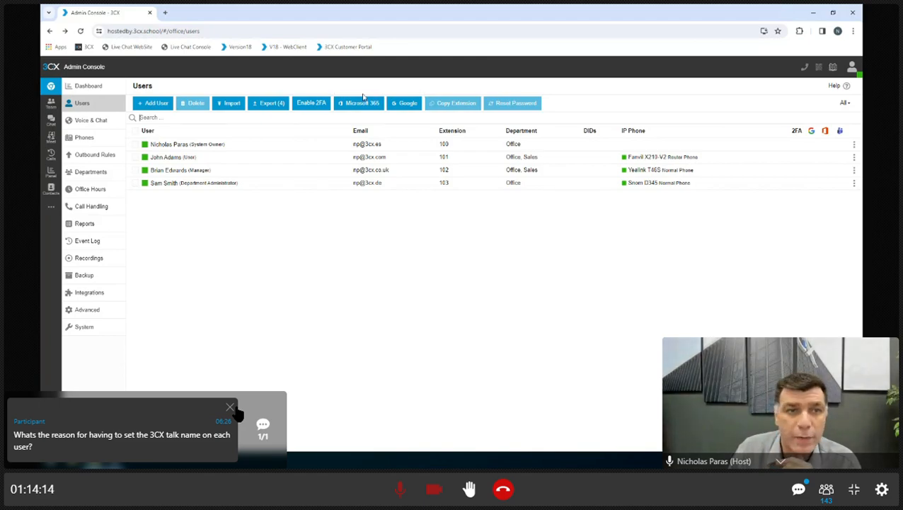
Enable 2FA for the system owner at extension 100, save the user, and enable 2FA for all users.
click(308, 105)
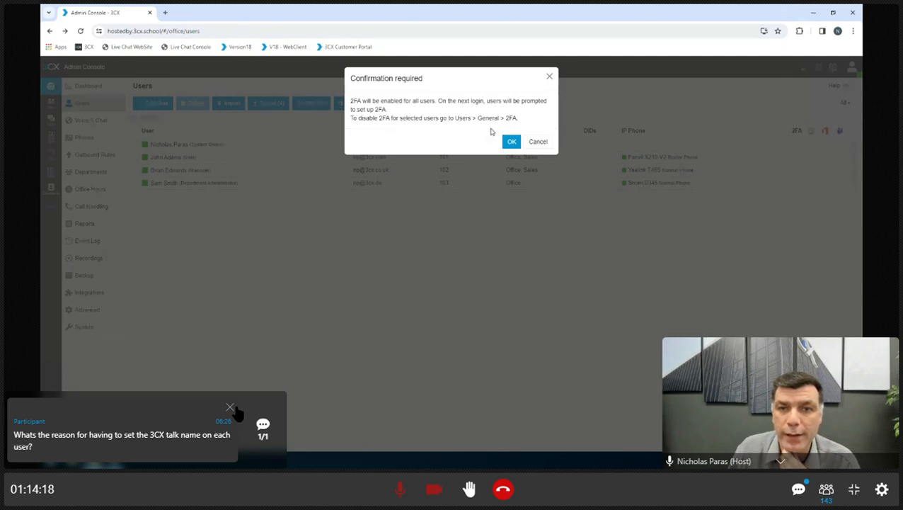
click(510, 143)
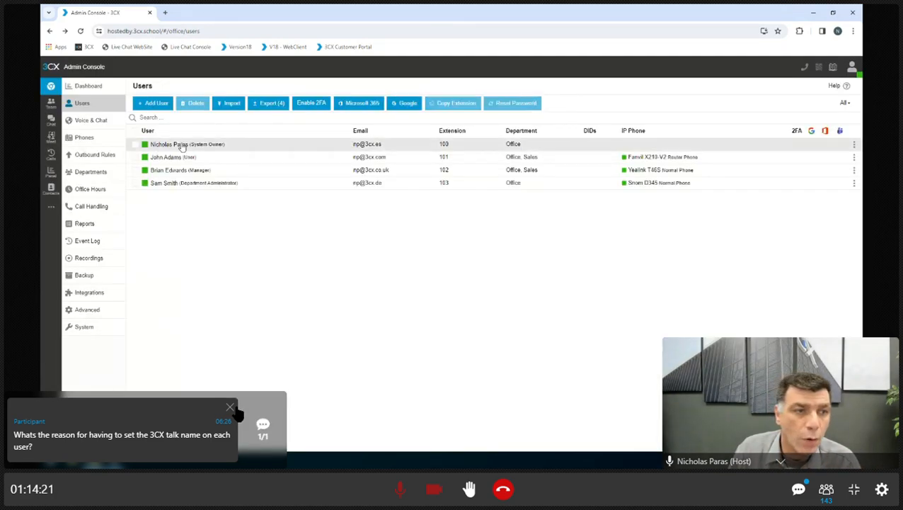
click(184, 145)
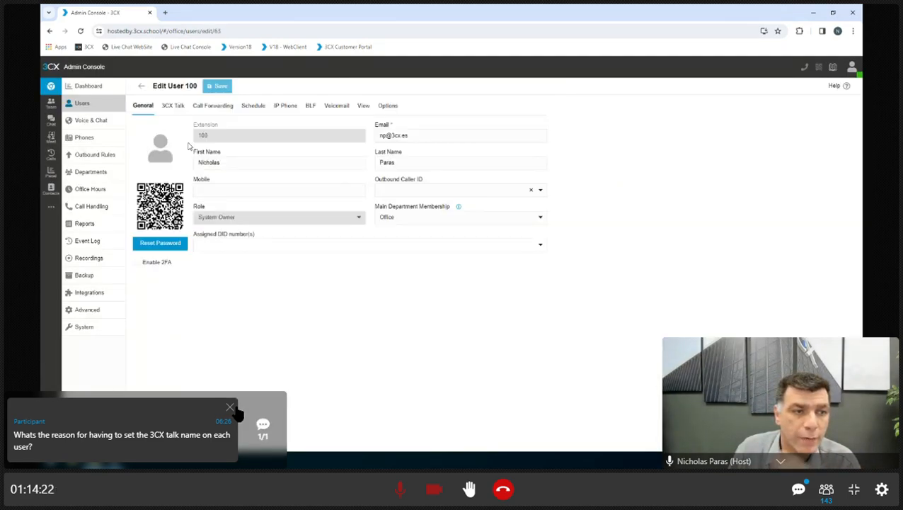
click(217, 85)
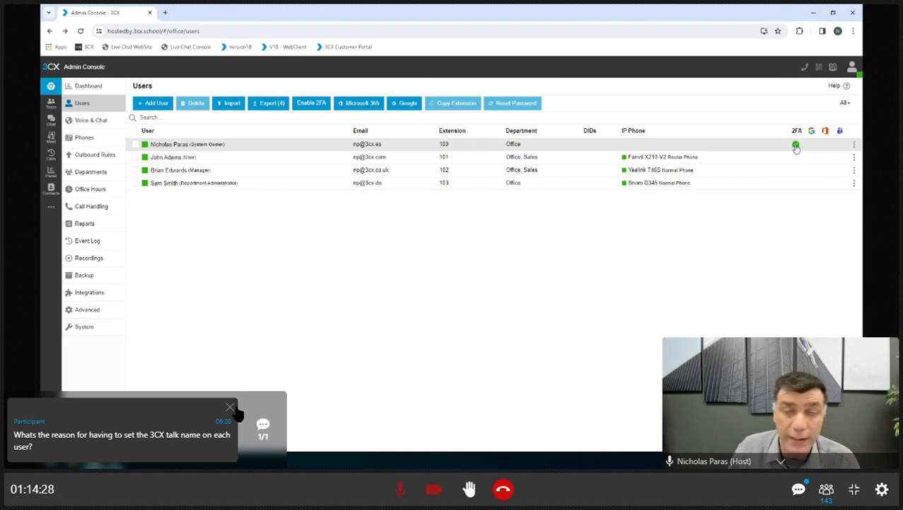
click(309, 106)
click(511, 141)
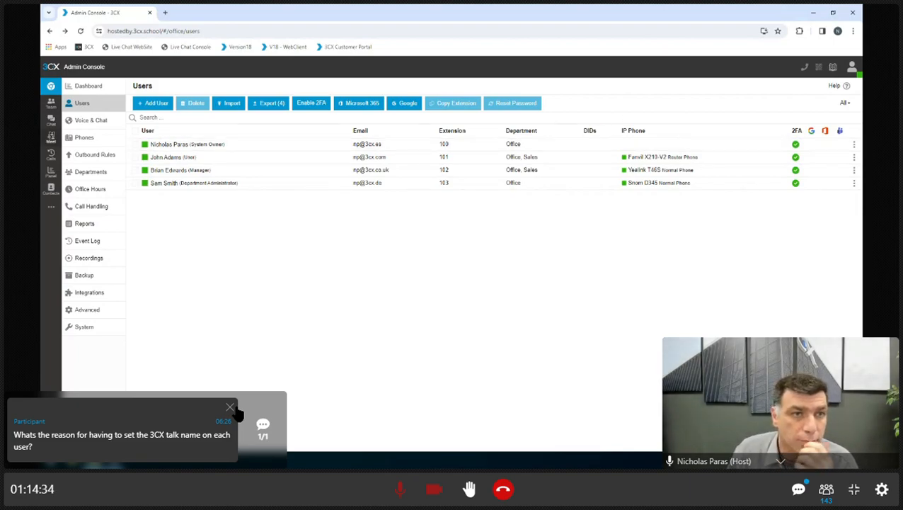
Show the departments list and dismiss the pending participant questions from the chat overlay.
click(88, 173)
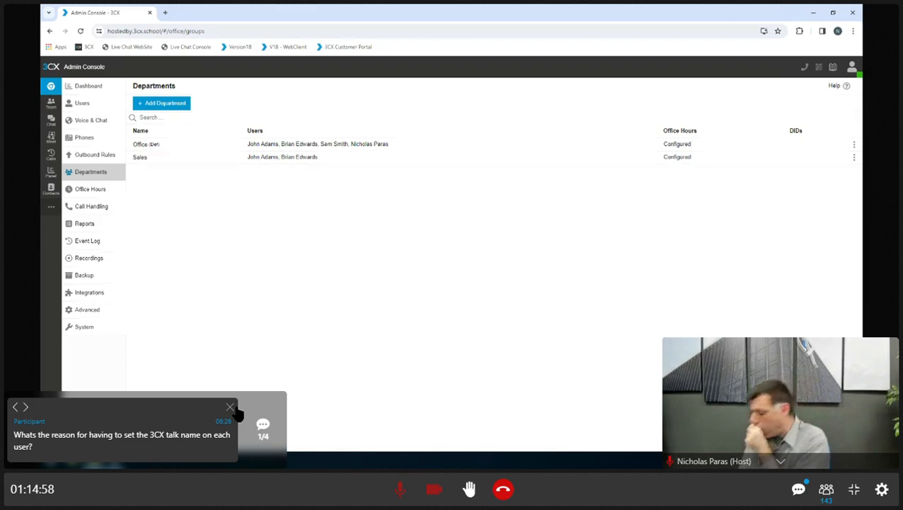
click(233, 408)
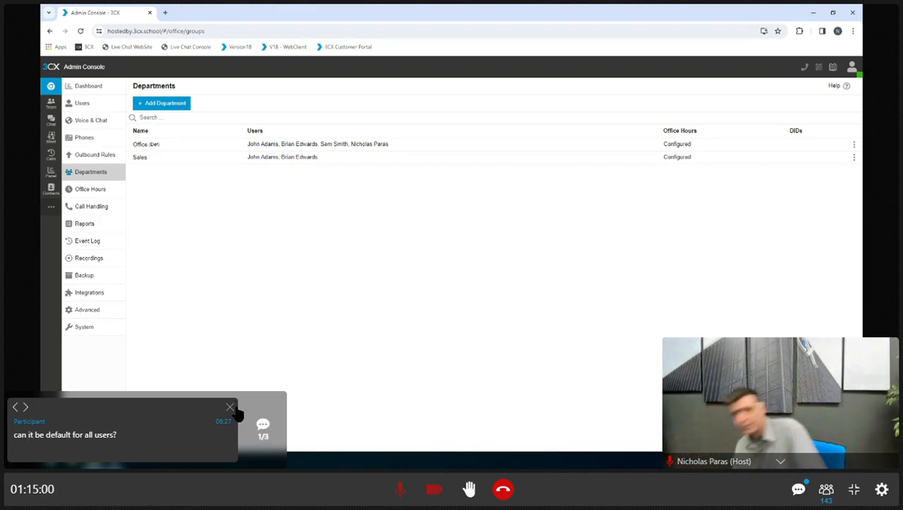
click(235, 409)
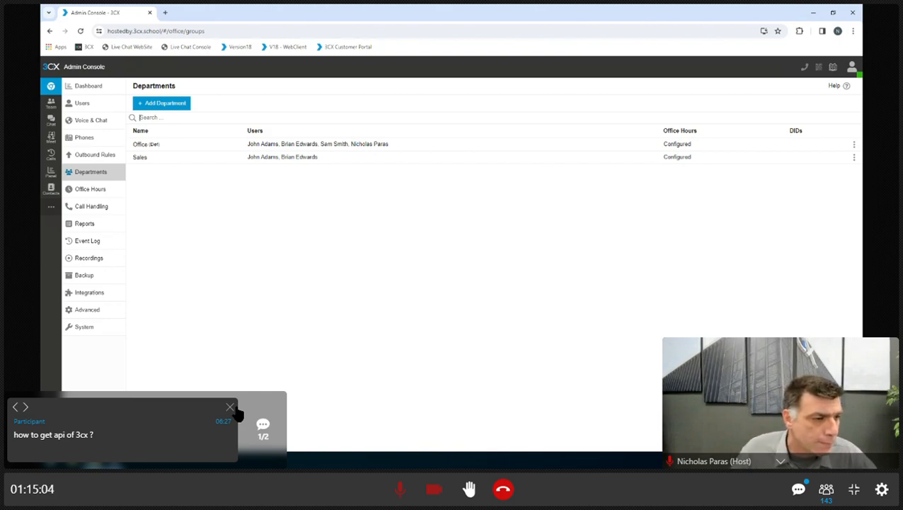
click(237, 411)
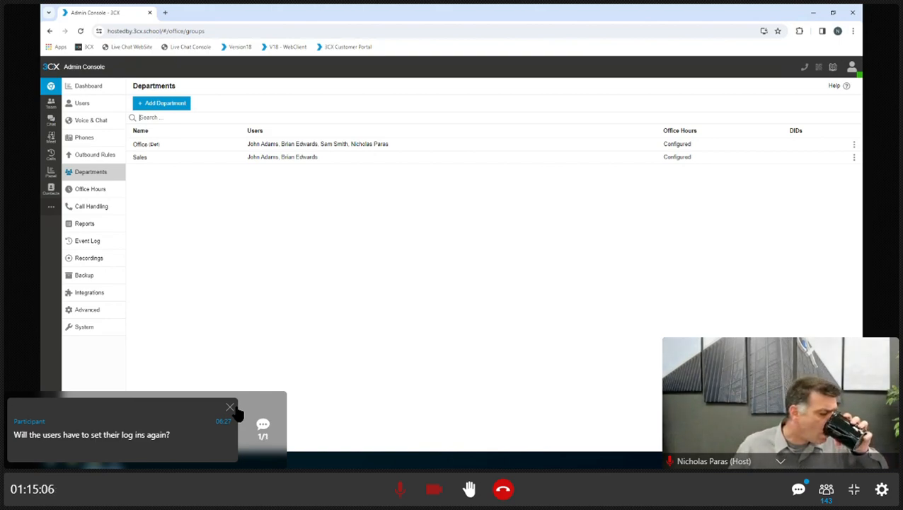
click(235, 409)
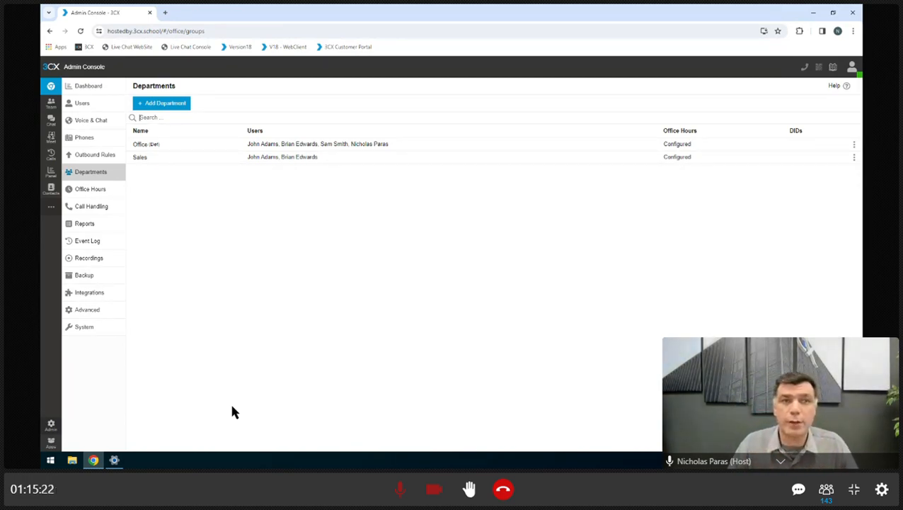
Reset the Web Client password of the manager at extension 102 and dismiss the participant's API question.
click(92, 86)
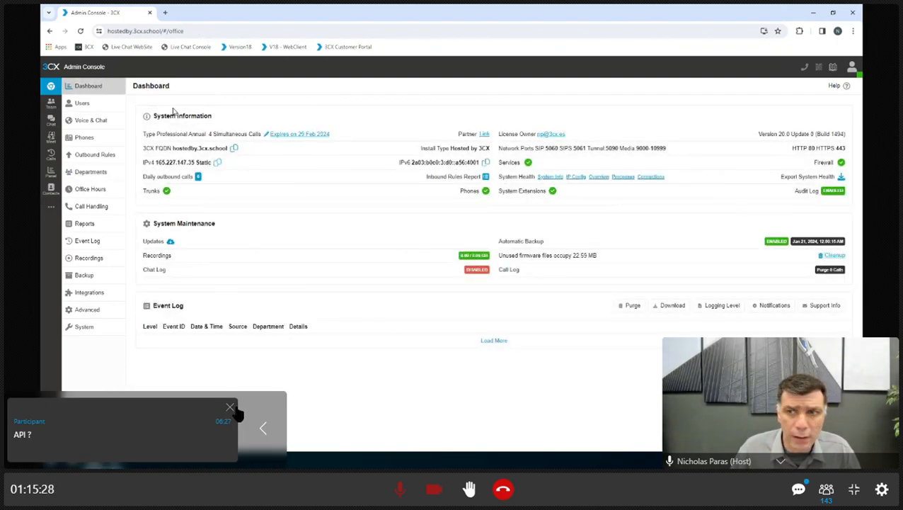
click(81, 104)
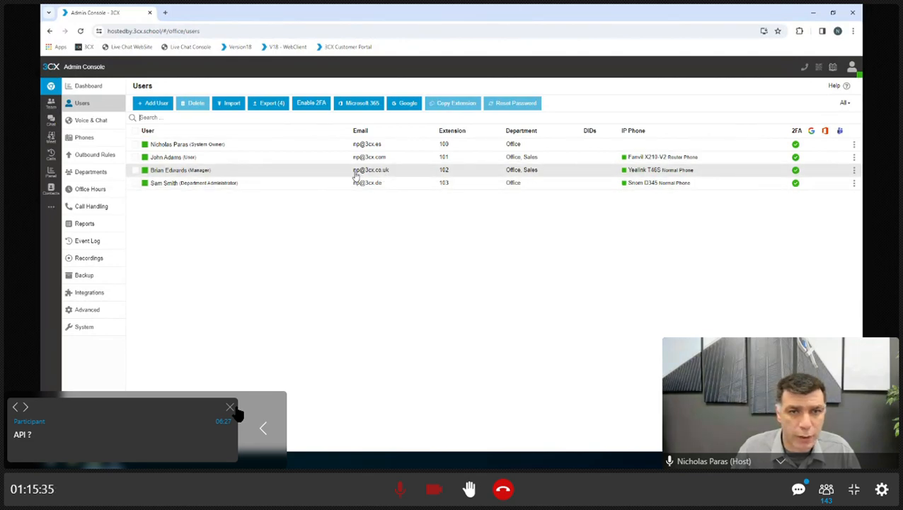
click(136, 171)
click(232, 408)
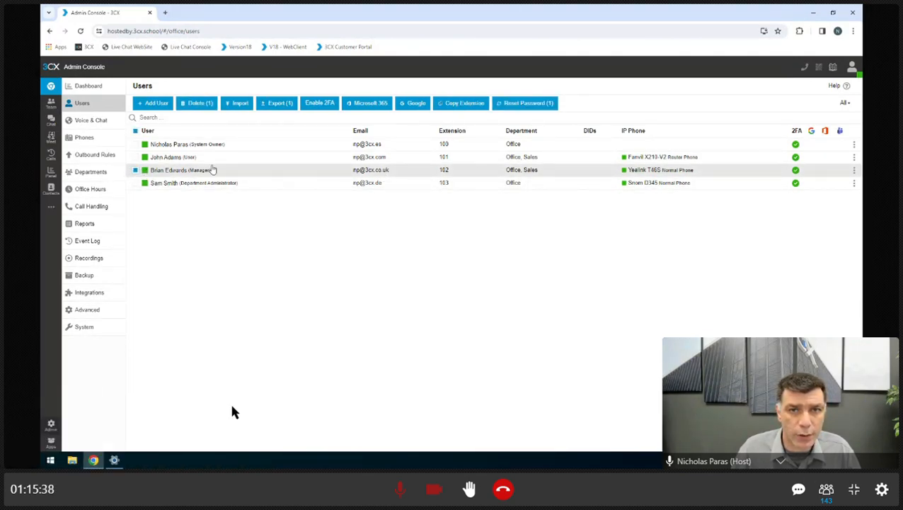
click(522, 105)
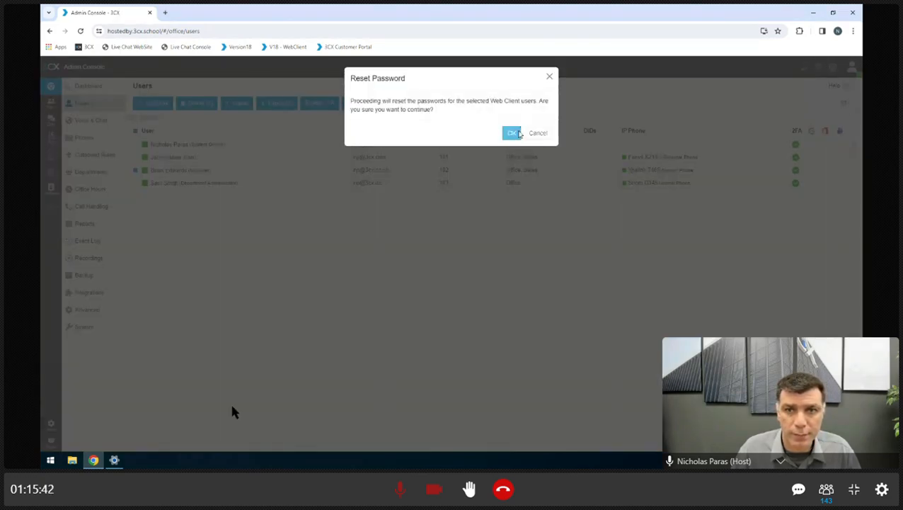
click(509, 133)
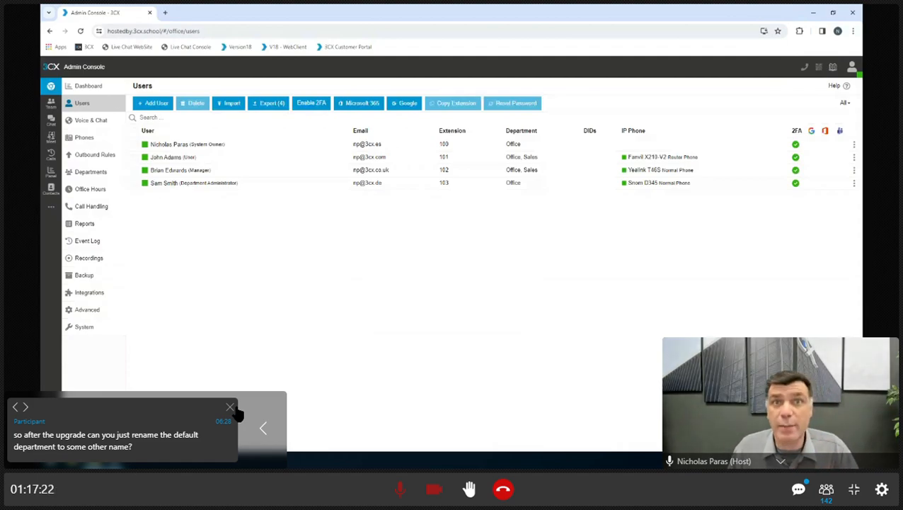
Show the editable department name in the Office department's options and close them without saving.
click(90, 172)
click(145, 145)
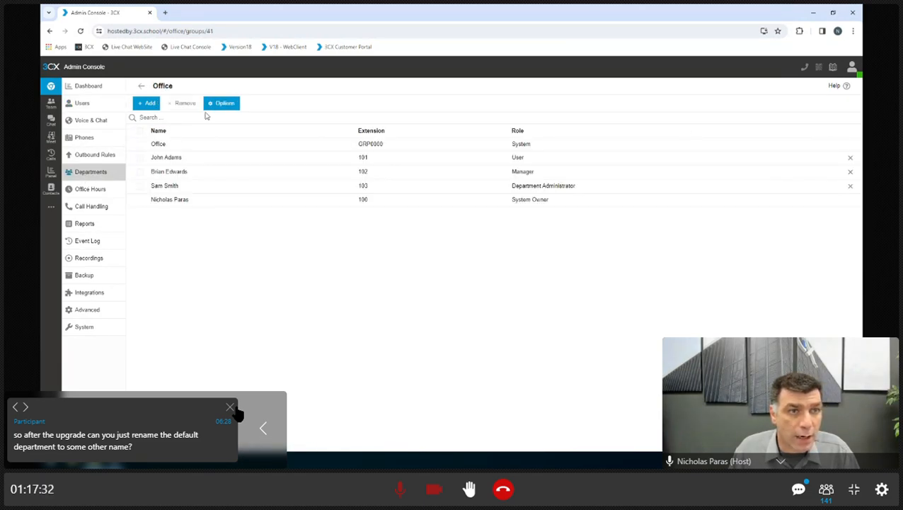
click(225, 103)
double_click(395, 112)
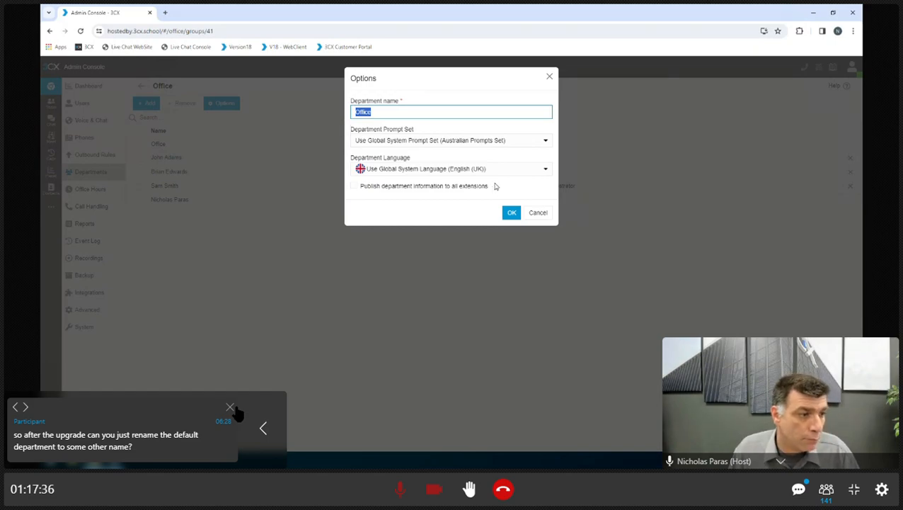
click(538, 212)
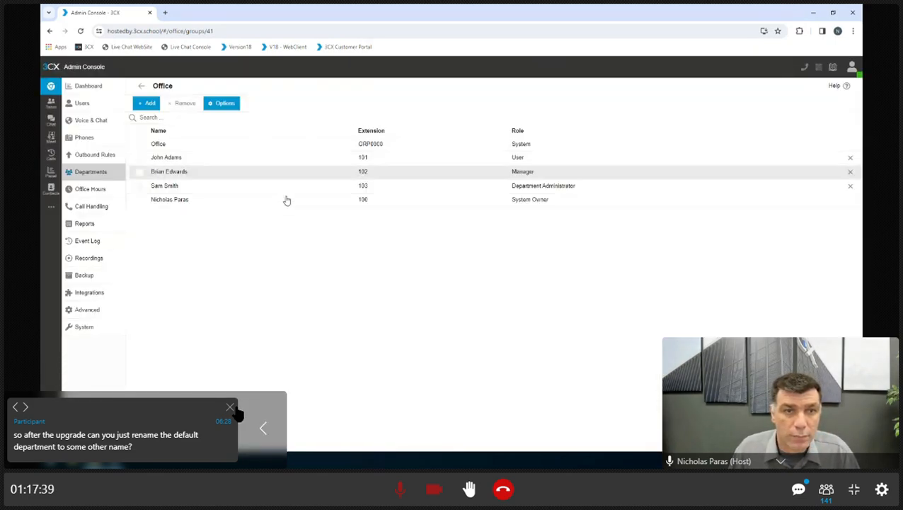
Show the blank form for adding a user with its 2FA option and return to the users list.
click(85, 102)
click(156, 104)
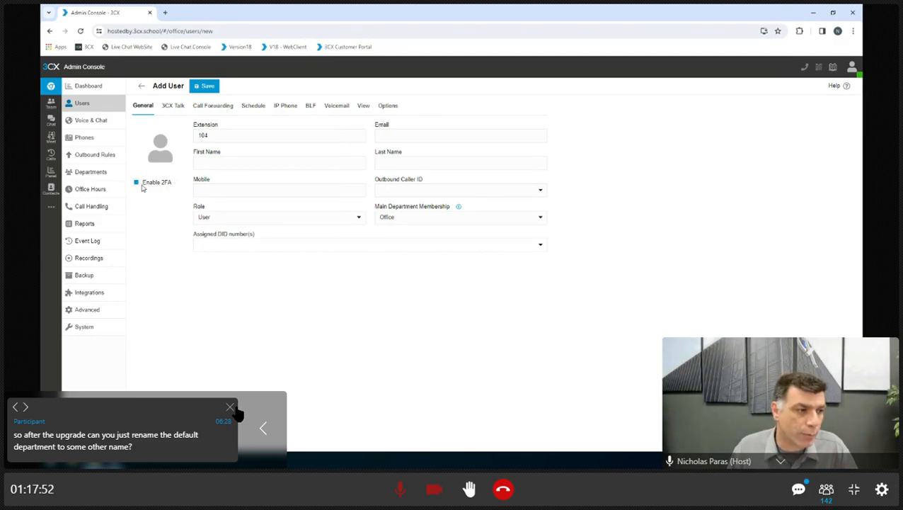
click(140, 86)
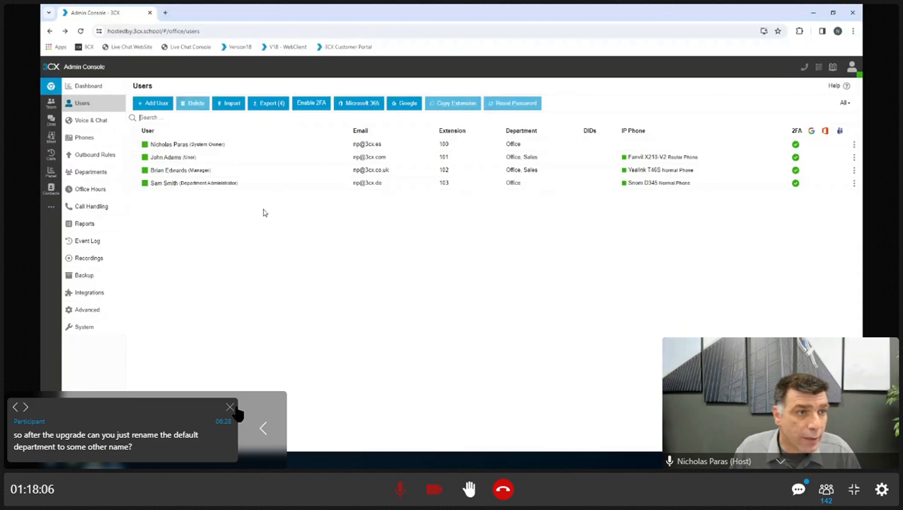
Show the VoIP Provider trunk's DID numbers and the file import for them, cancelling the file selection.
click(91, 120)
click(231, 159)
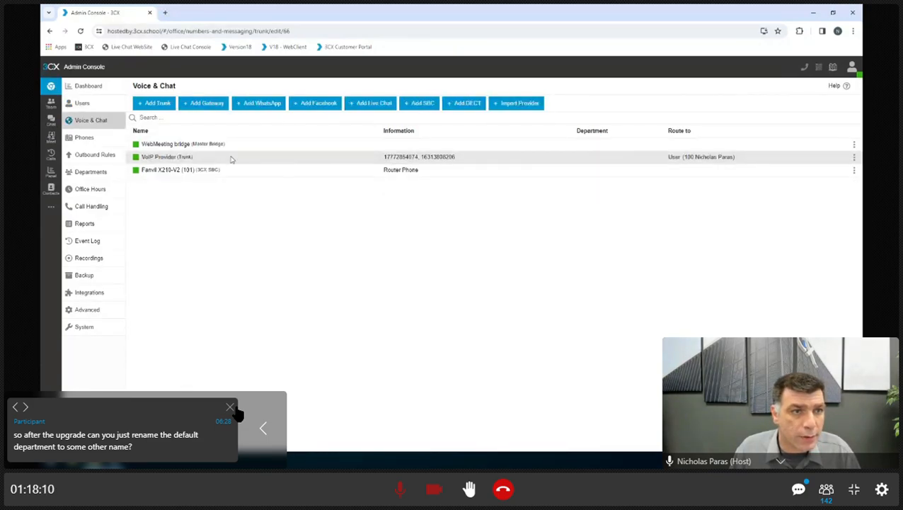
click(186, 146)
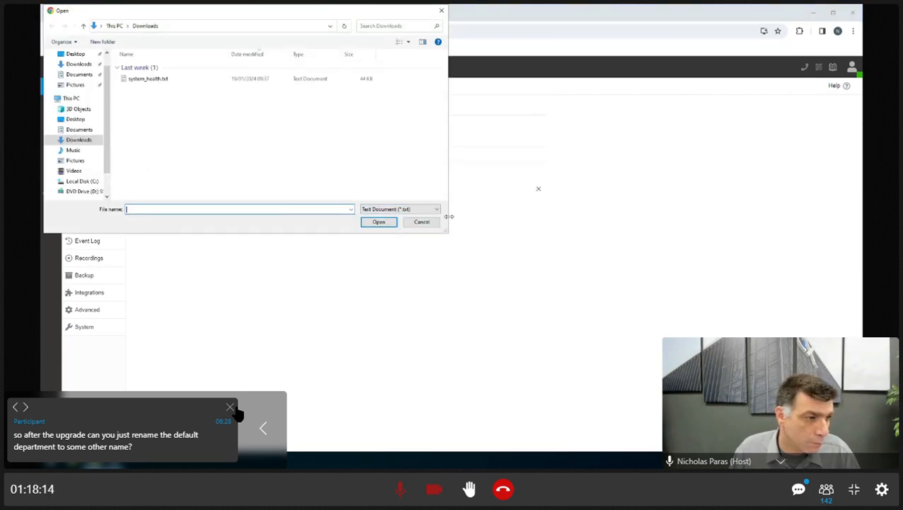
click(420, 221)
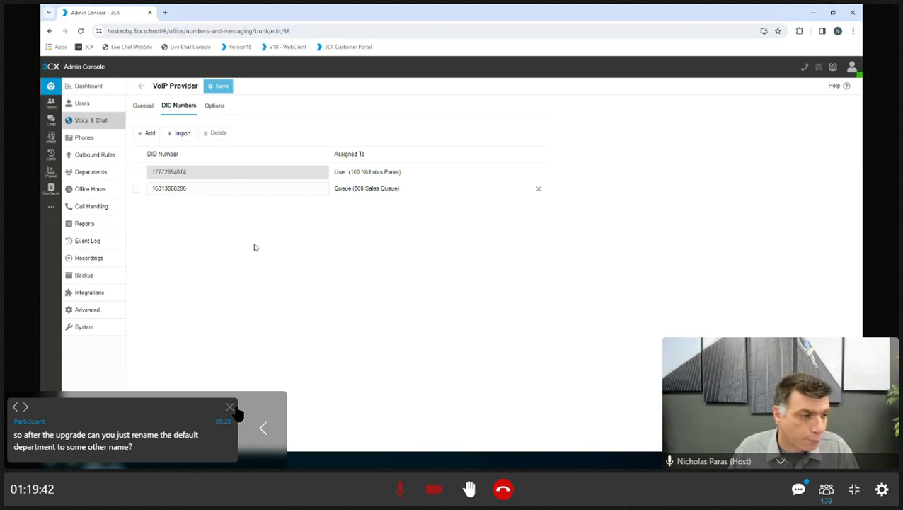
Return to the hostedby.3cx.school console, show its users list, and dismiss the participants' chat messages.
click(83, 95)
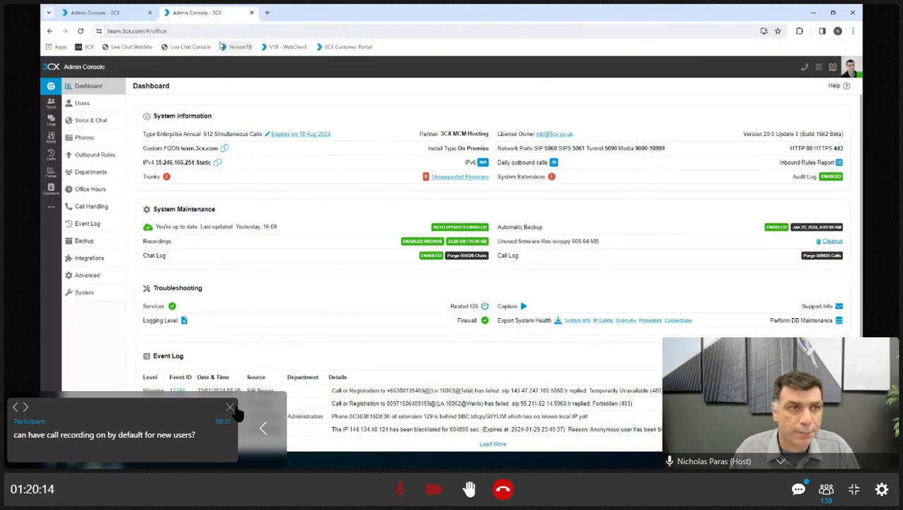
click(122, 15)
click(232, 407)
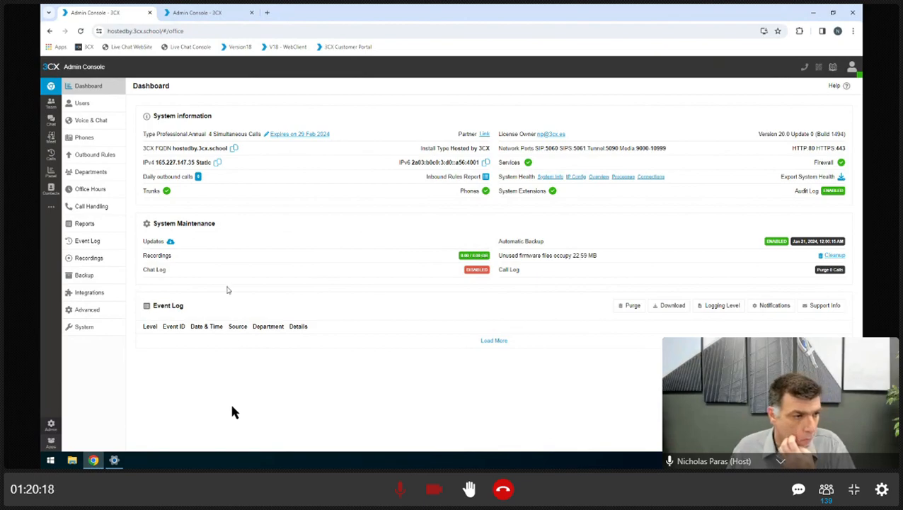
click(82, 102)
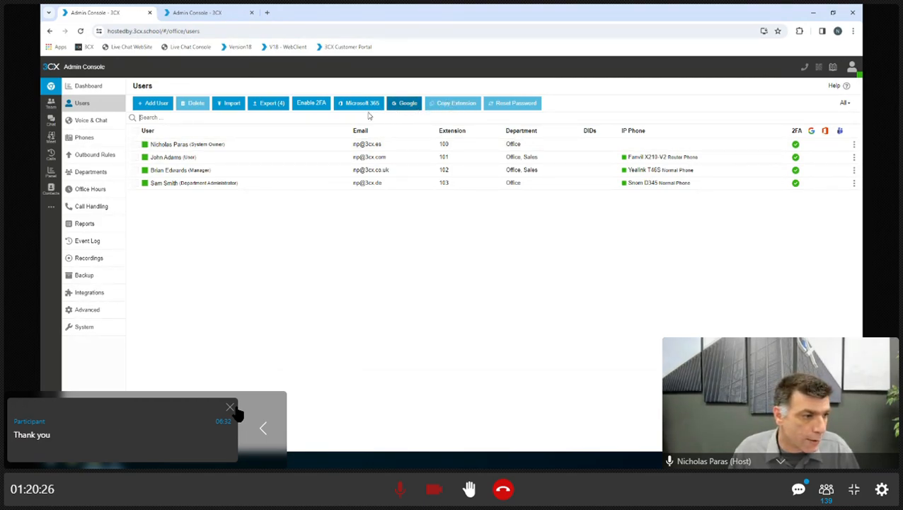
click(232, 408)
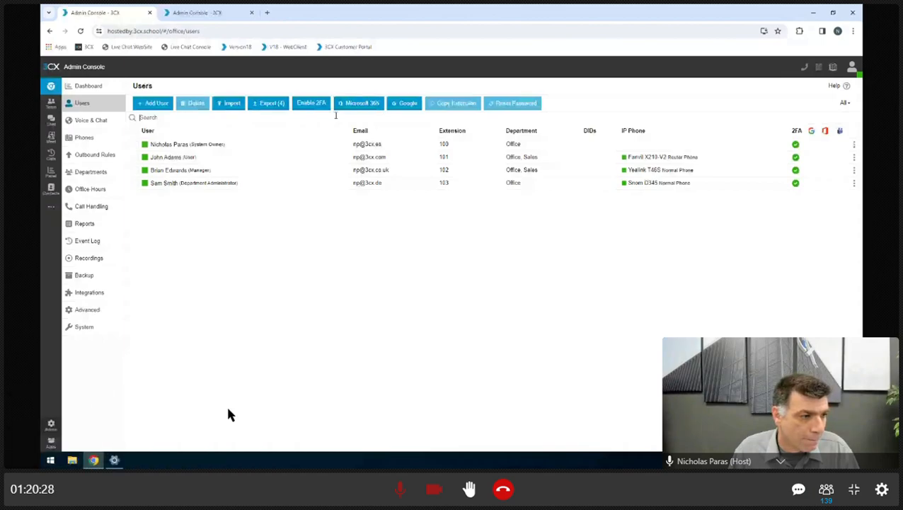
Examine the connection quality report for the extension 101 call in the full event log and close it.
click(106, 86)
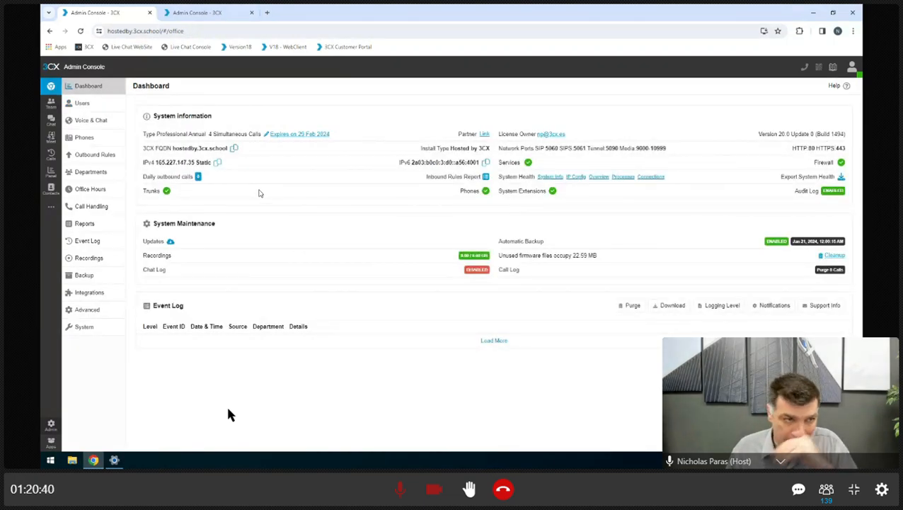
click(486, 342)
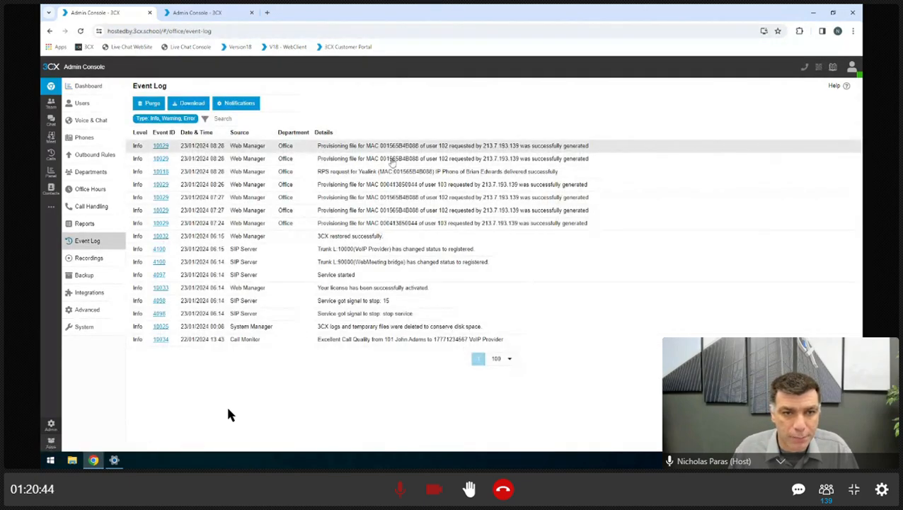
click(362, 340)
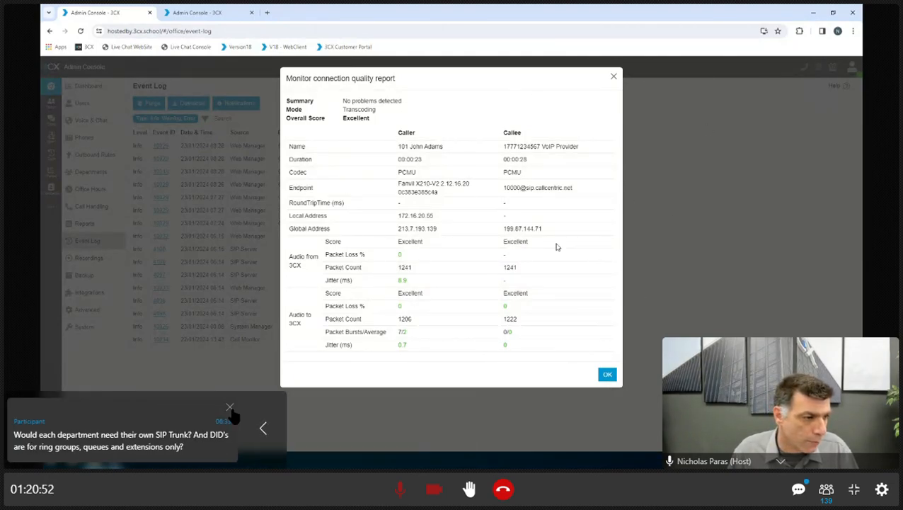
click(607, 375)
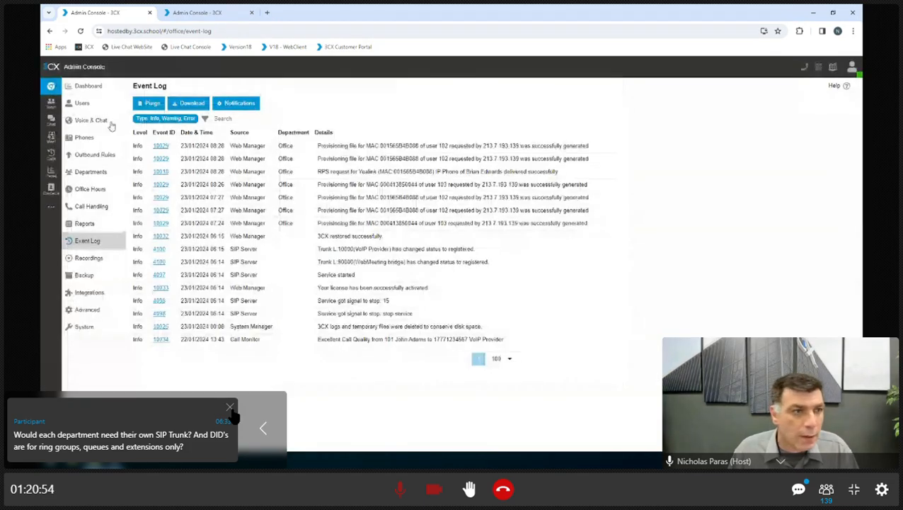
Show the Office department's members, compare the Office and Sales office hours, and show the Office department's holidays.
click(86, 174)
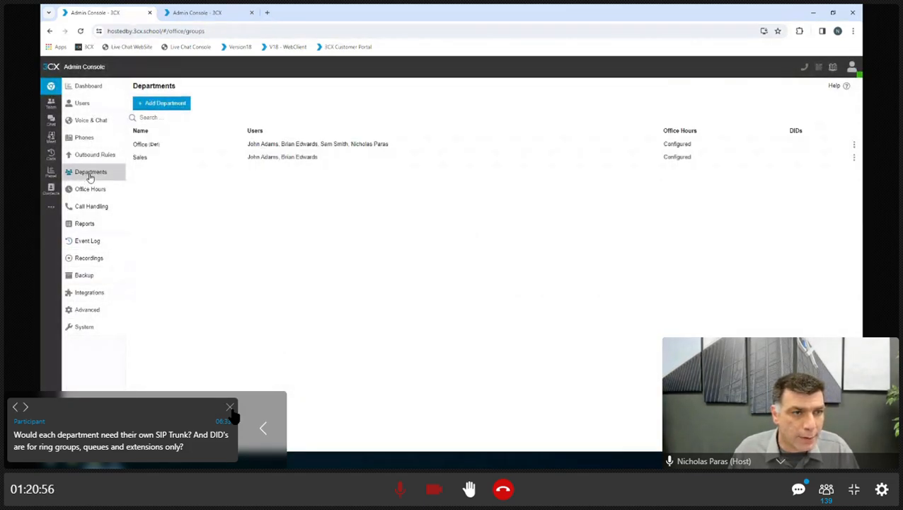
click(294, 145)
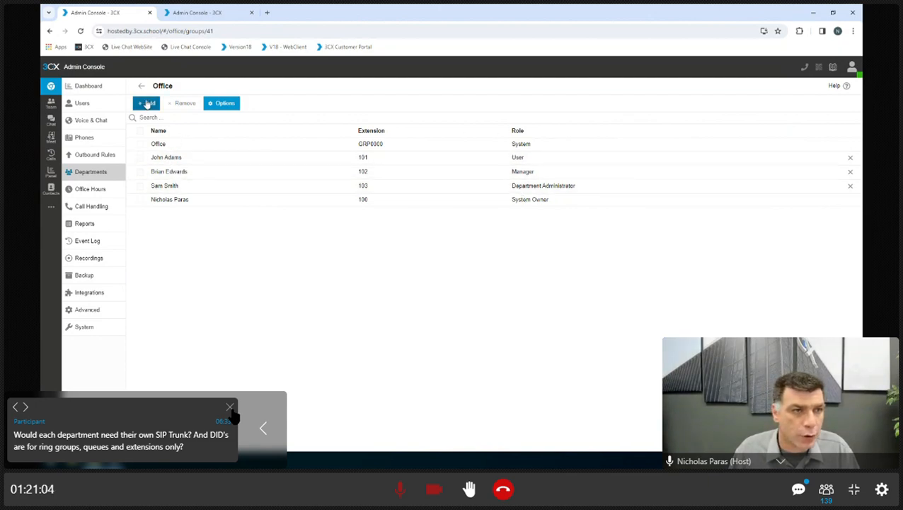
click(90, 190)
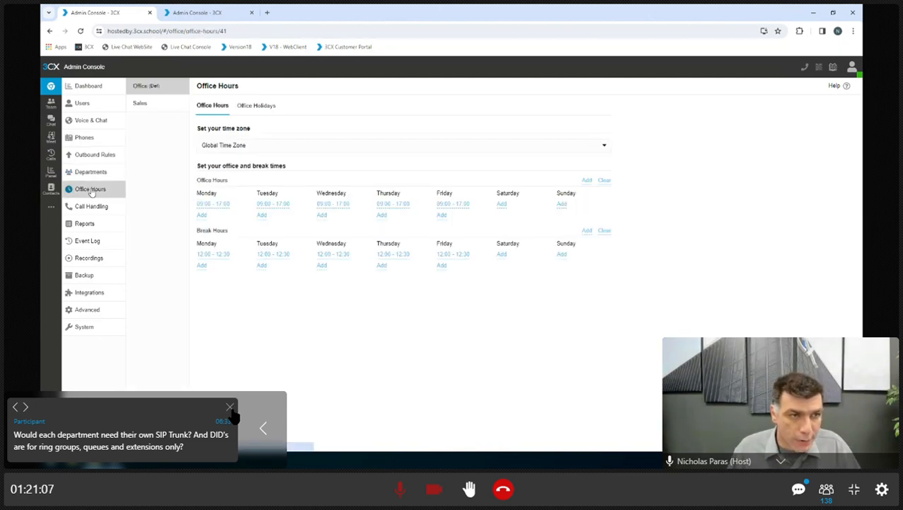
click(159, 108)
click(156, 89)
click(152, 105)
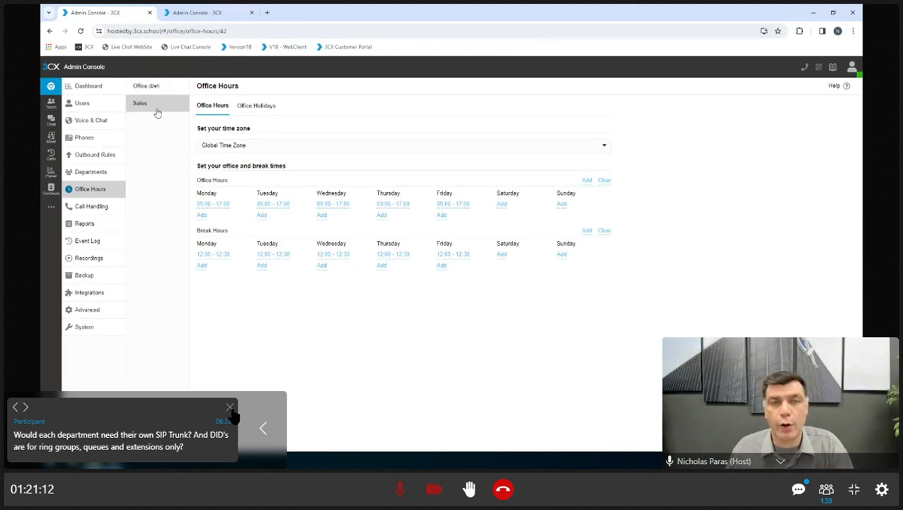
click(155, 90)
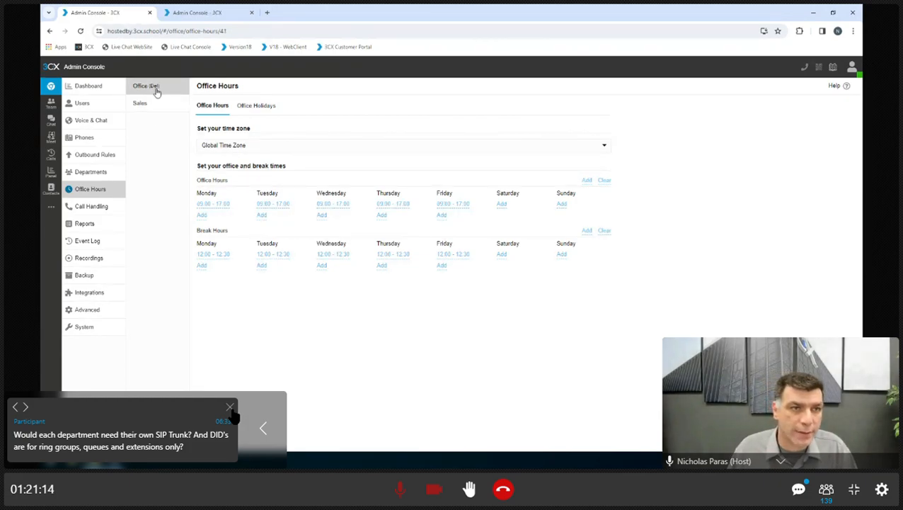
click(254, 107)
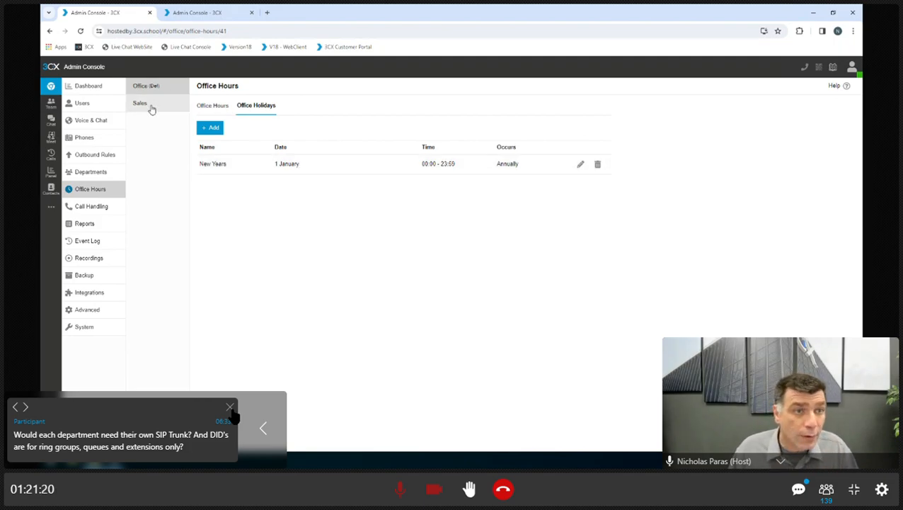
Assign the Door Bell ring group 801 to the Office department, set its 3CX Talk link name to doorbell, and save.
click(101, 209)
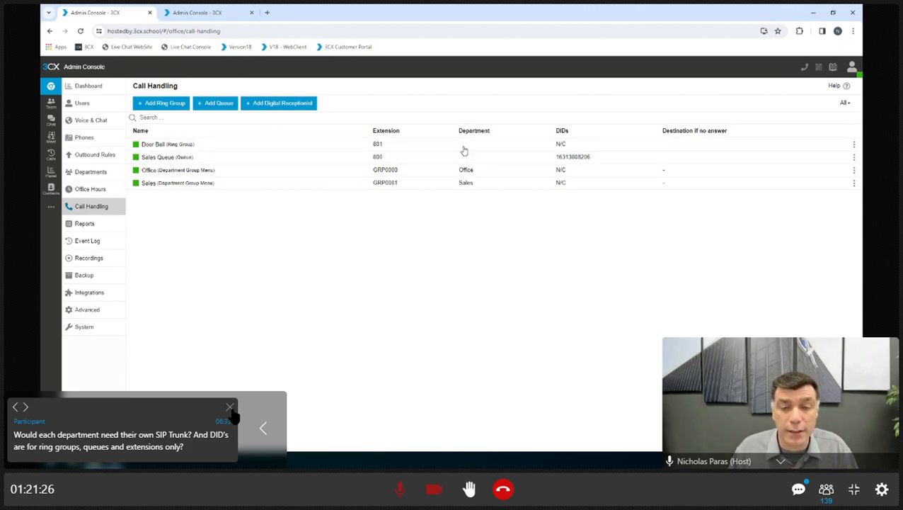
click(376, 146)
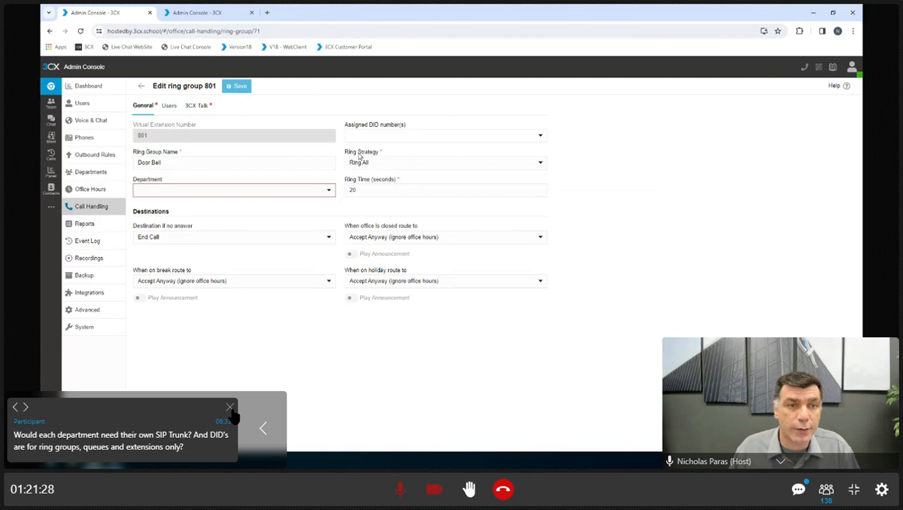
click(151, 190)
click(150, 205)
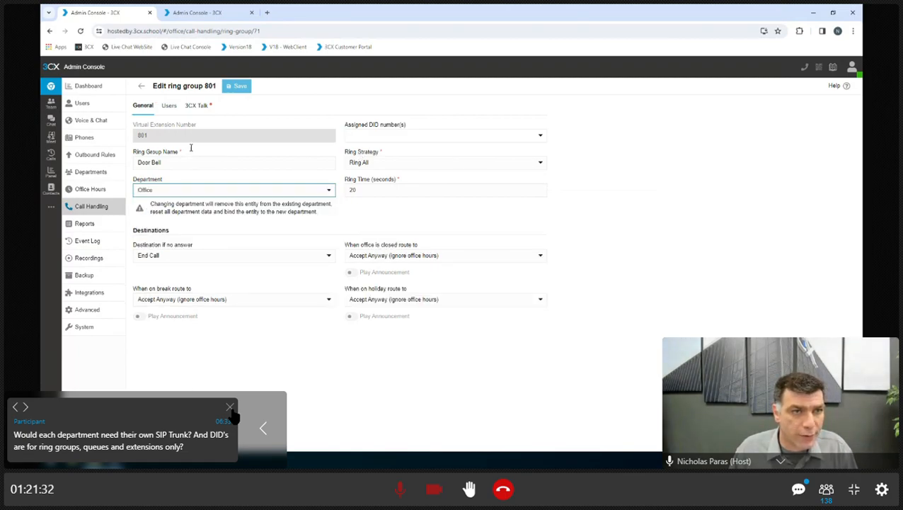
click(195, 107)
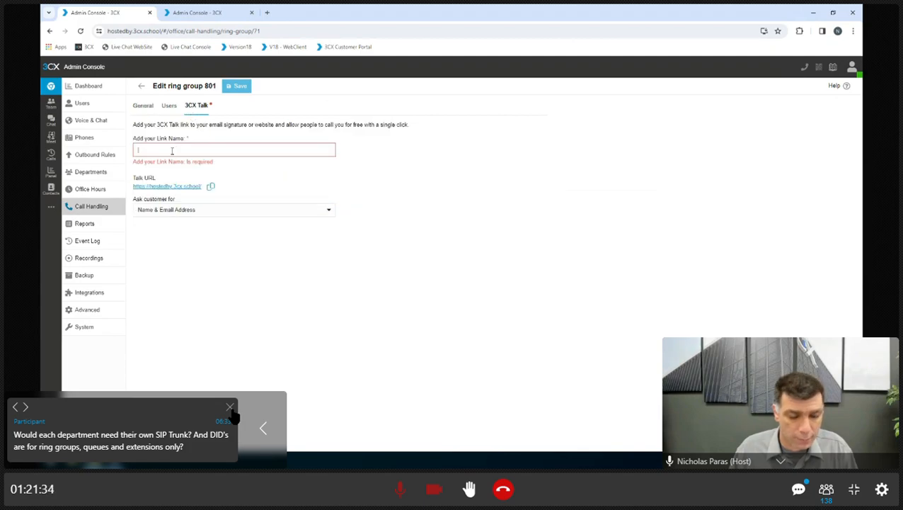
text(doorbe)
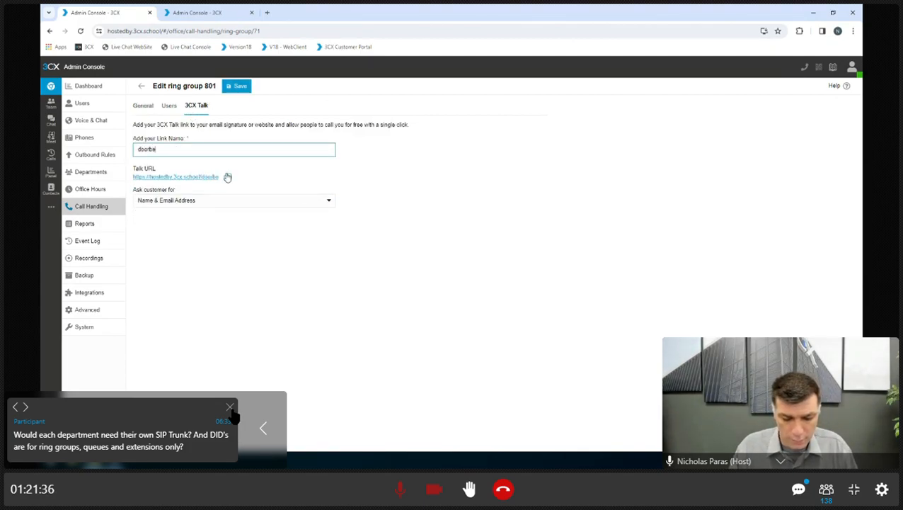
text(ll)
click(234, 86)
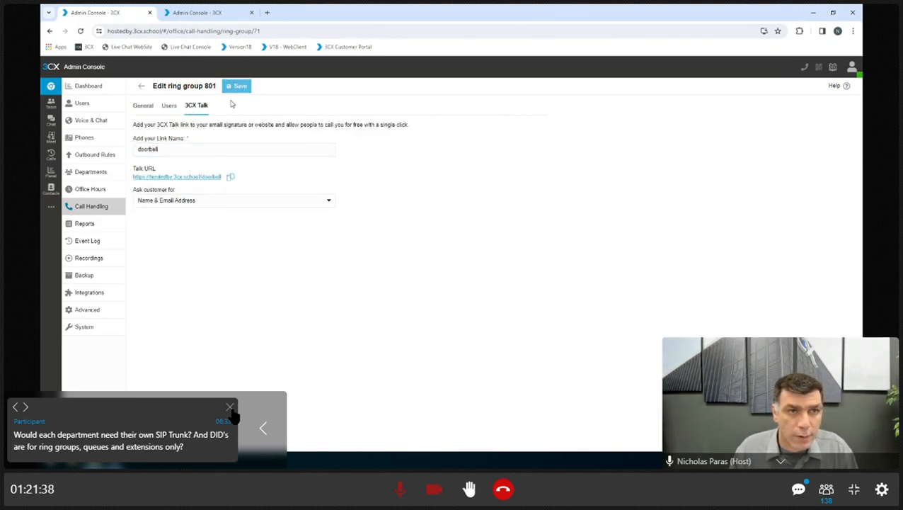
Assign the Sales Queue 800 to the Sales department, set its 3CX Talk link name to salesqueue, and save.
click(178, 158)
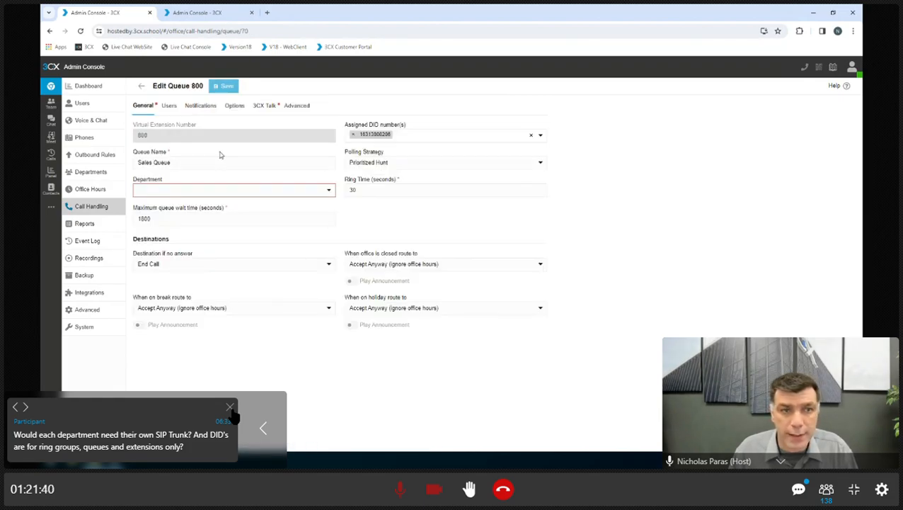
click(152, 193)
click(147, 216)
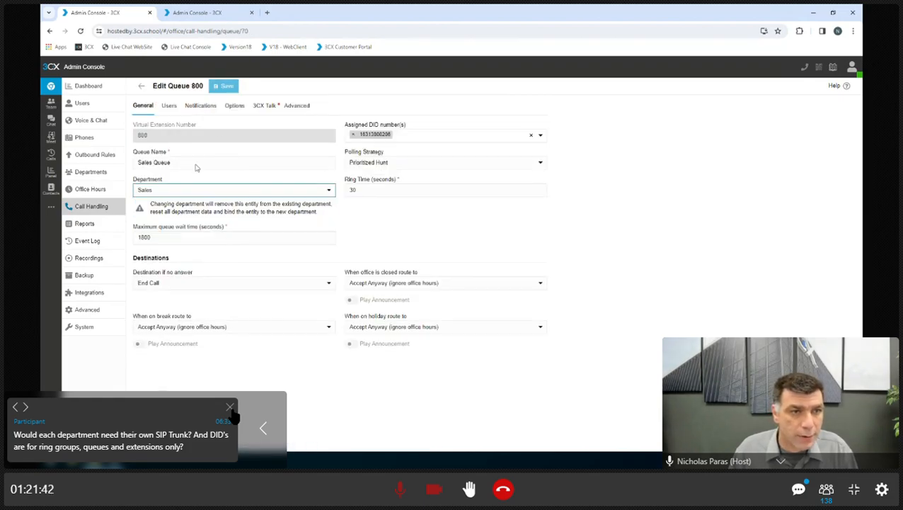
click(259, 106)
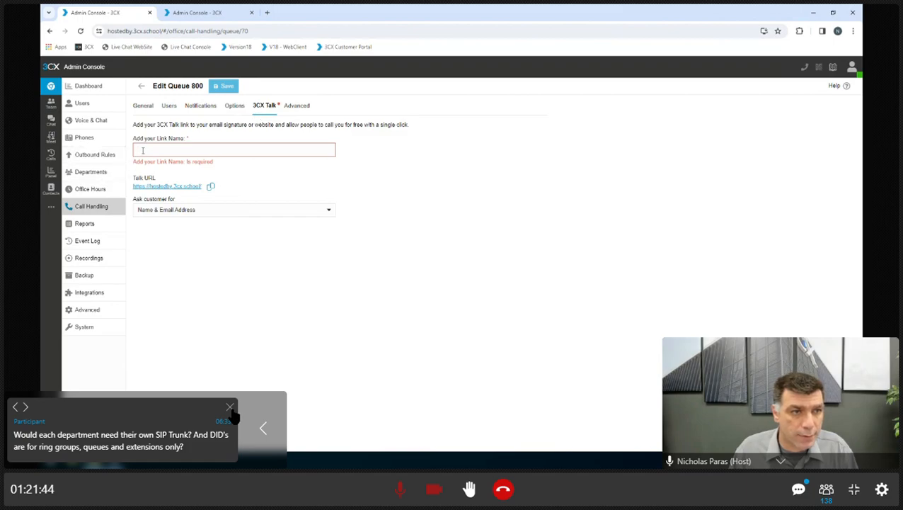
text(salesqueue)
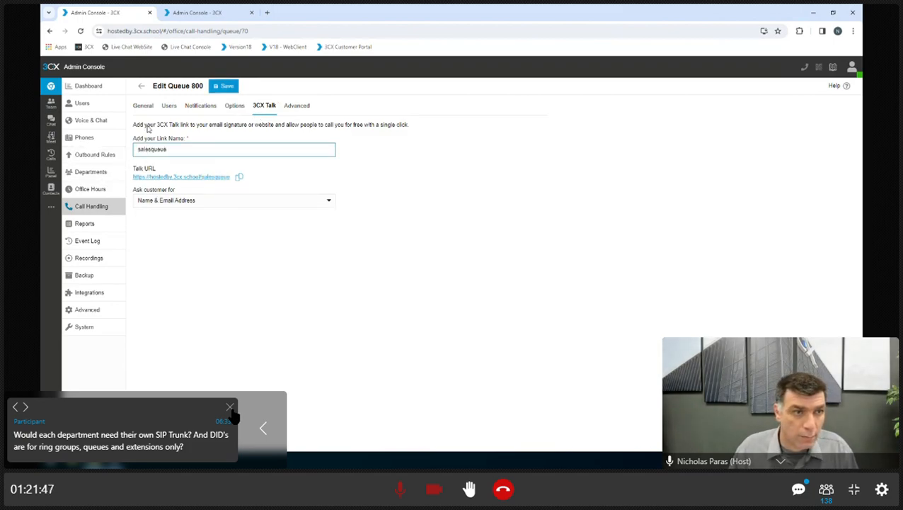
click(221, 85)
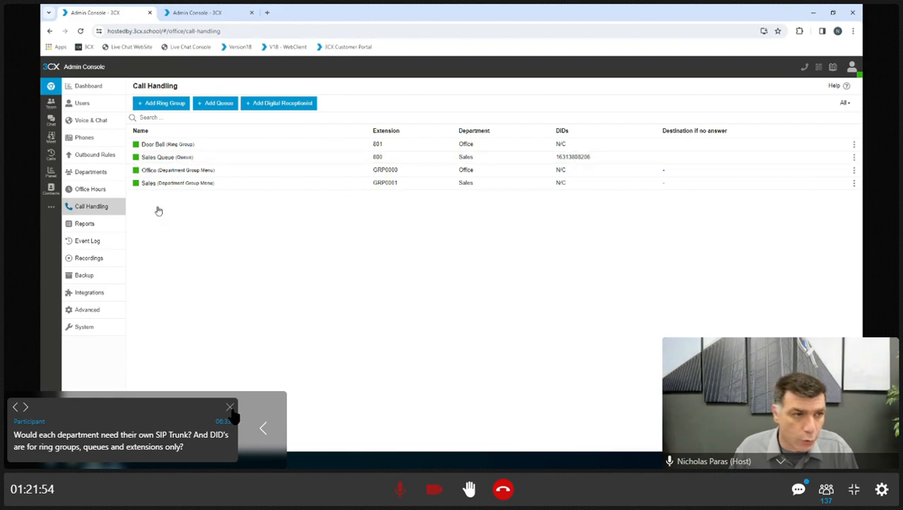
Show the Office department's office hours and its office holidays.
click(88, 196)
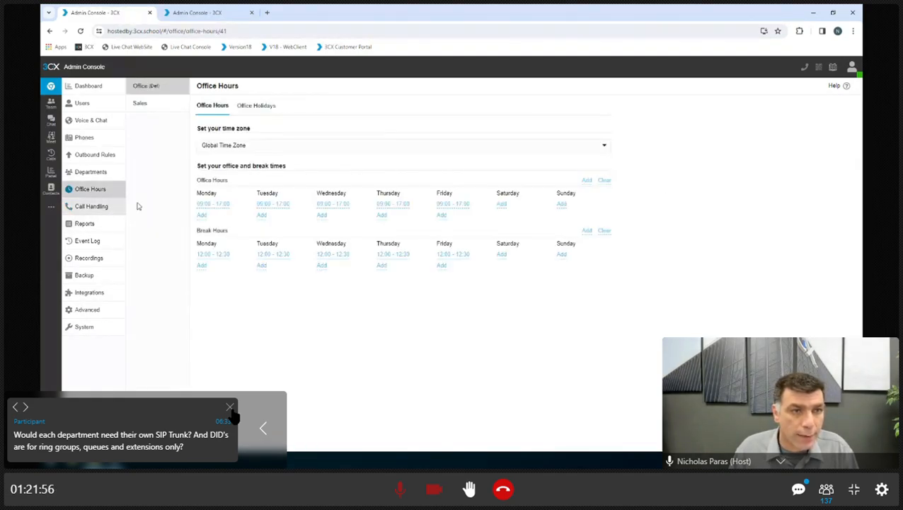
click(272, 107)
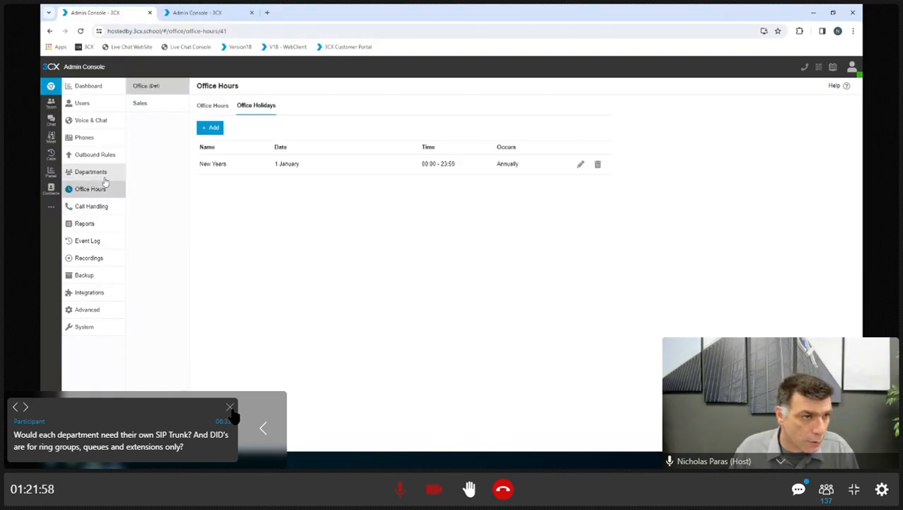
Restrict the Outgoing Calls outbound rule to calls from the Sales department and save it.
click(85, 155)
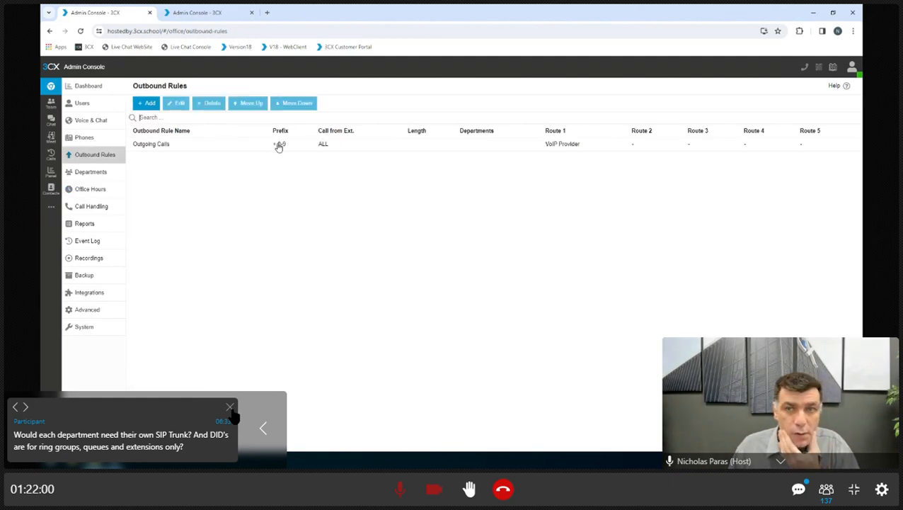
click(279, 145)
click(177, 104)
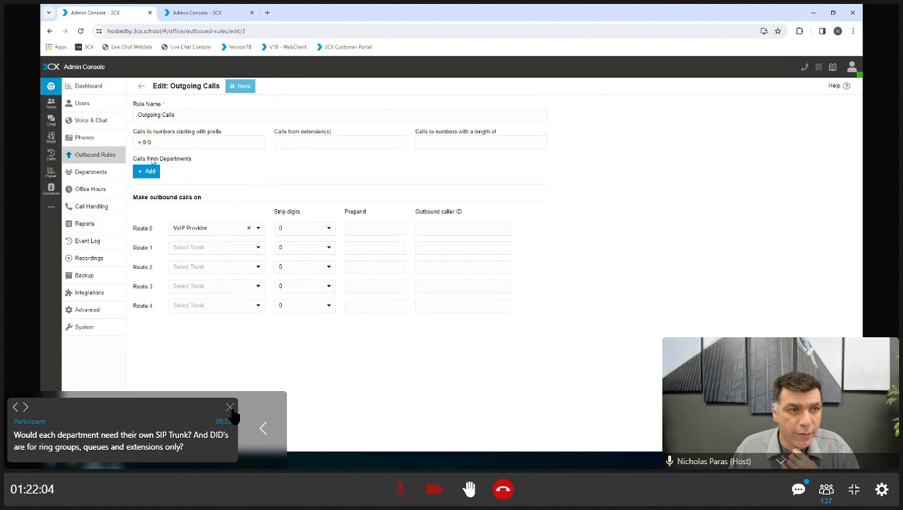
click(146, 174)
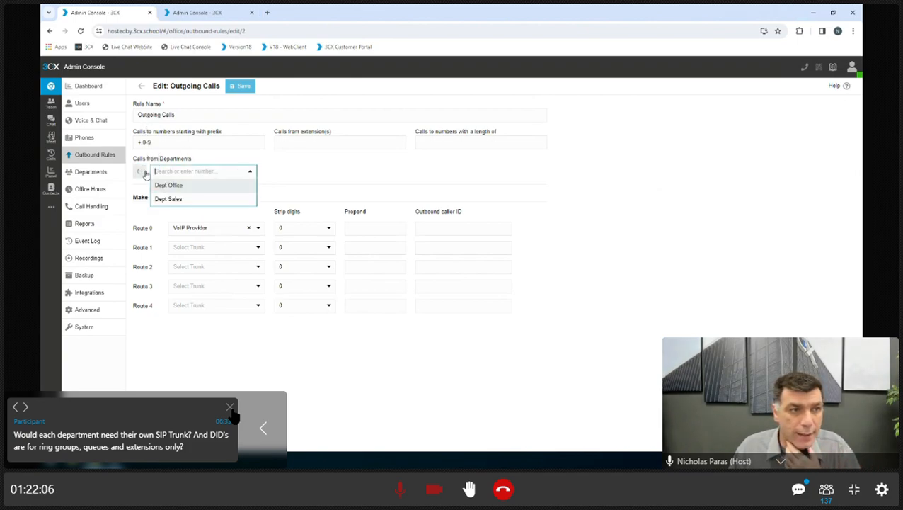
click(177, 197)
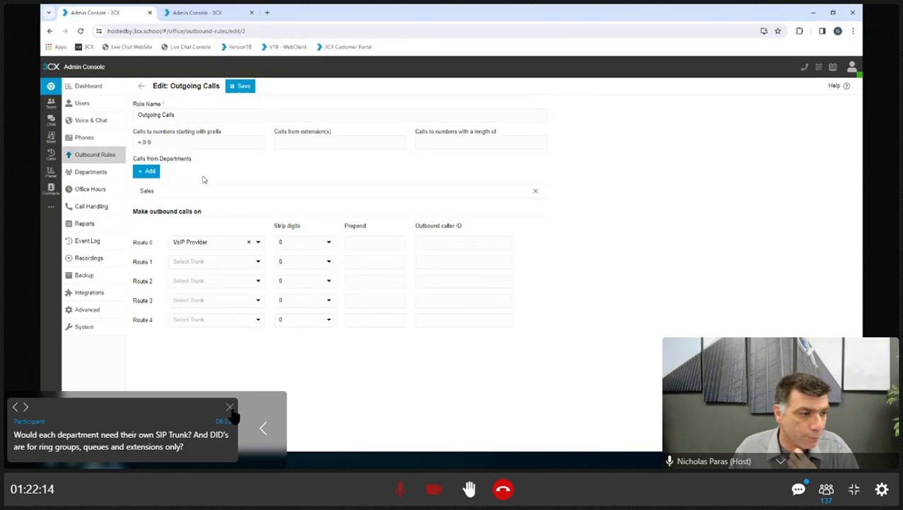
click(241, 86)
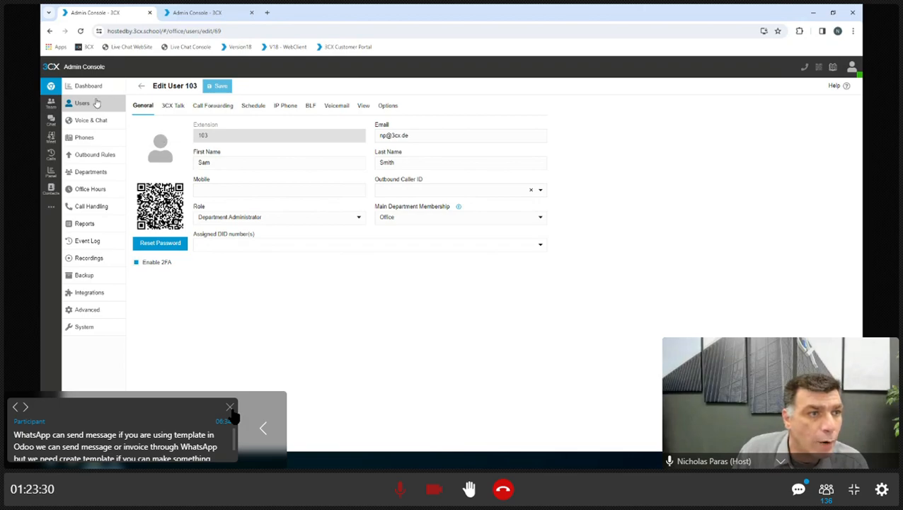
Enable connection quality monitoring for extension 103 for a period of 1 day from the team view.
click(51, 106)
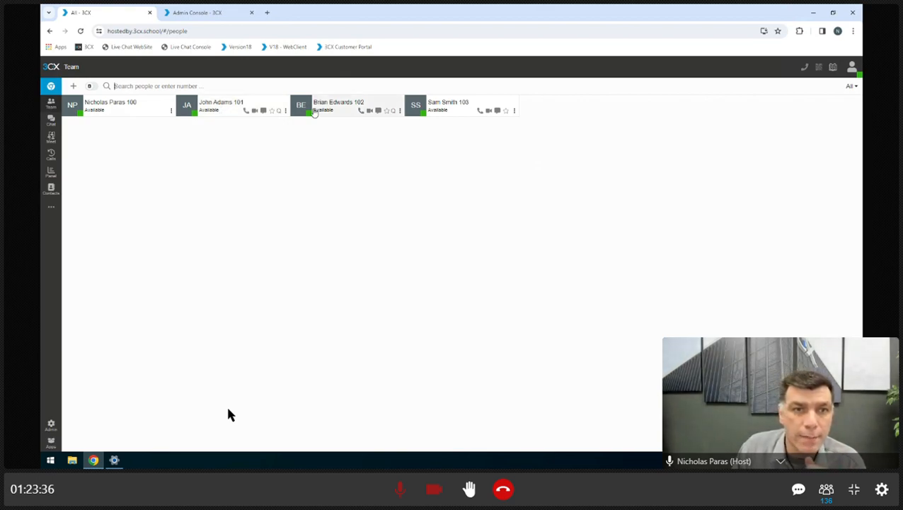
click(515, 111)
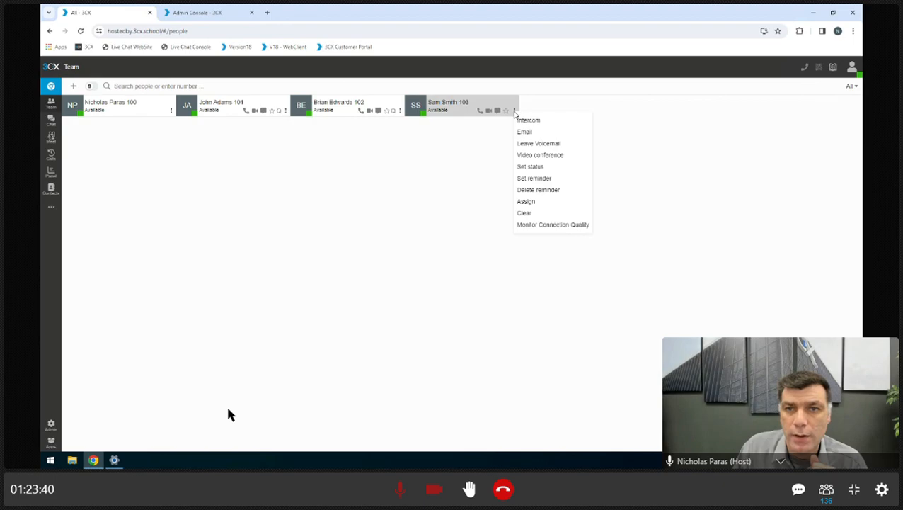
click(552, 225)
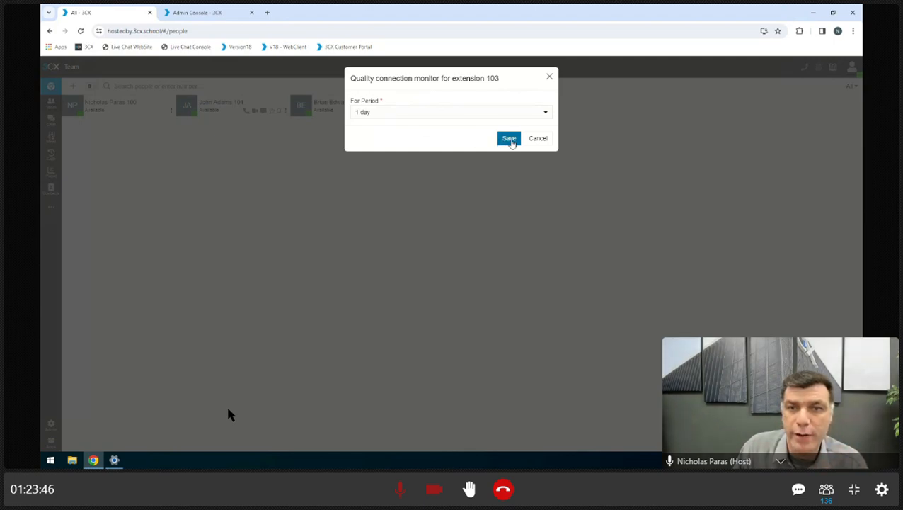
click(405, 112)
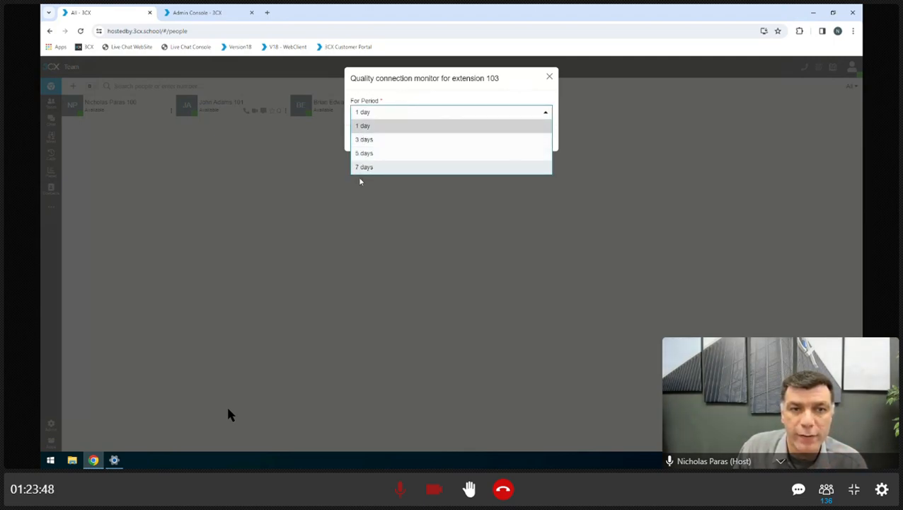
click(373, 114)
click(509, 138)
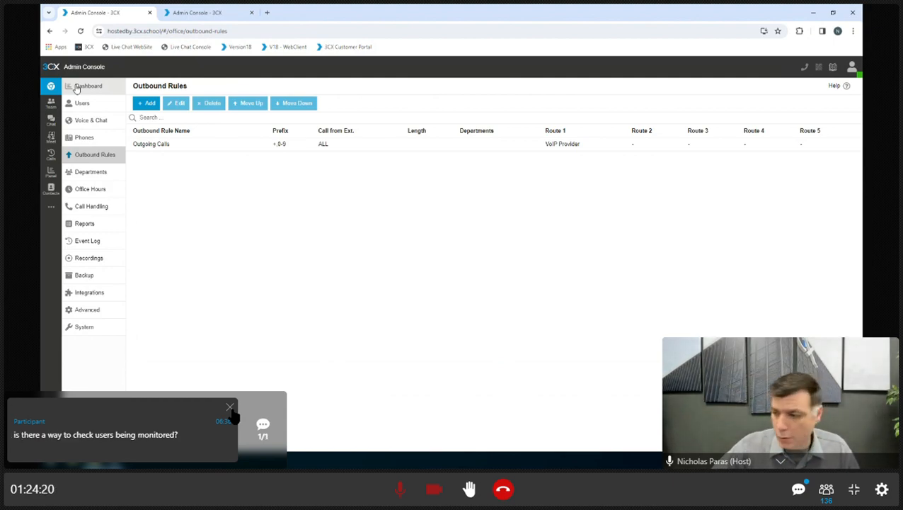
Dismiss the participant's chat message, then examine the extension 103 call's connection quality report in the full event log and close it.
click(230, 409)
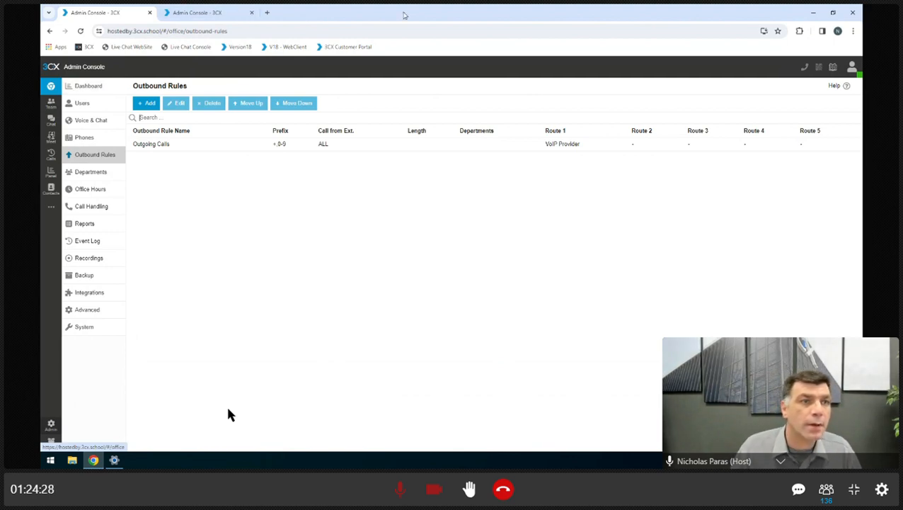
click(95, 88)
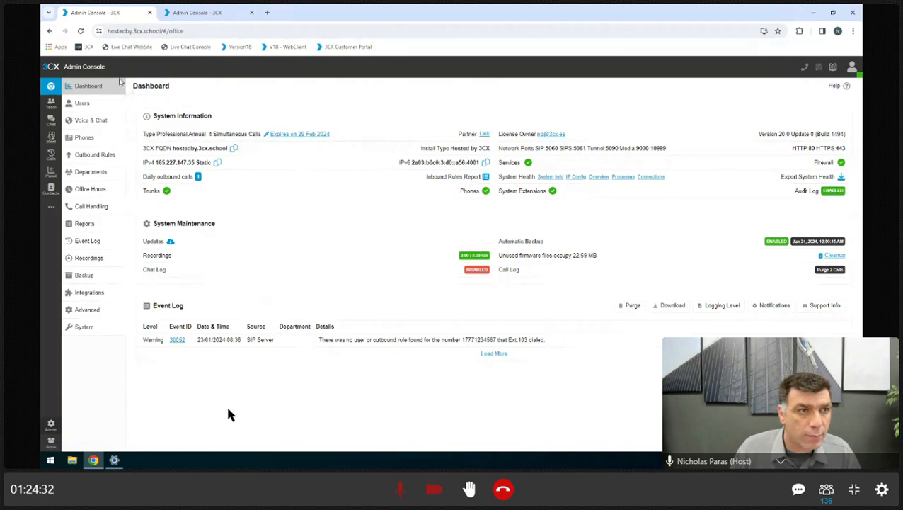
click(81, 31)
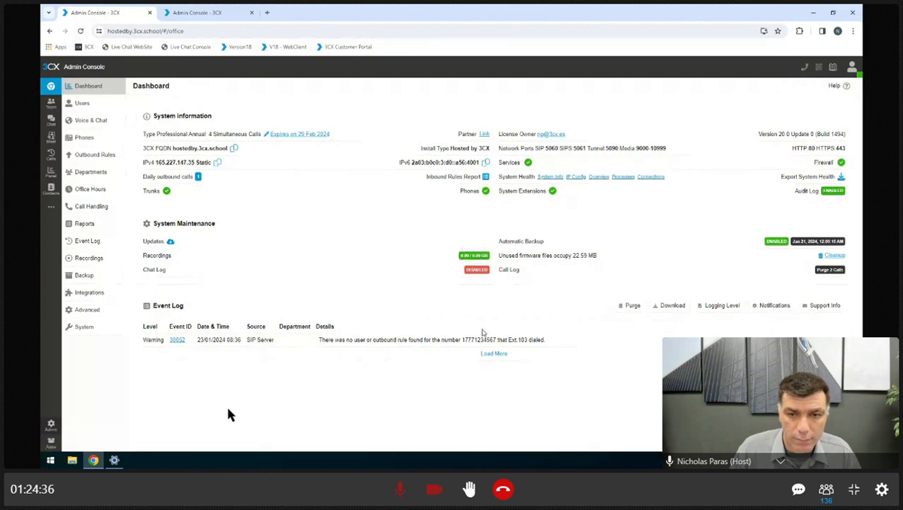
click(493, 354)
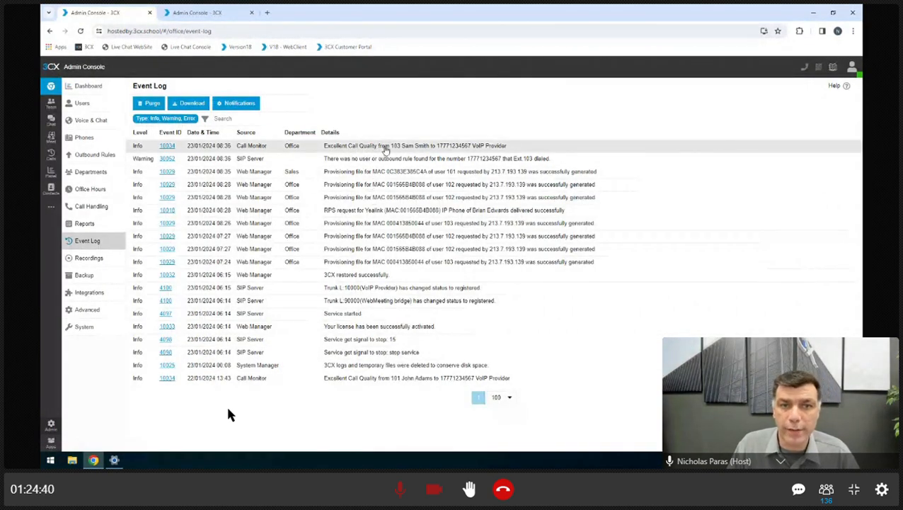
click(469, 150)
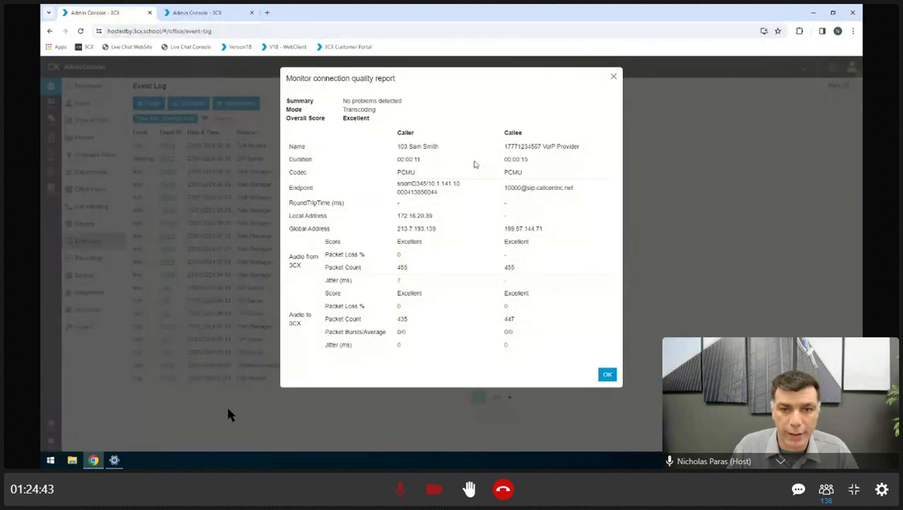
click(608, 374)
Examine the connection quality report of extension 103's answered call in the Call Log report and close it.
click(84, 223)
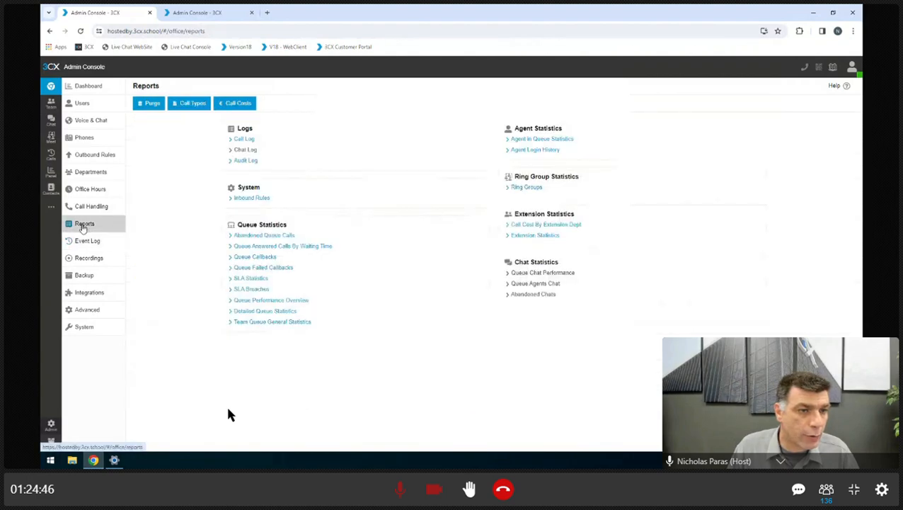
click(242, 141)
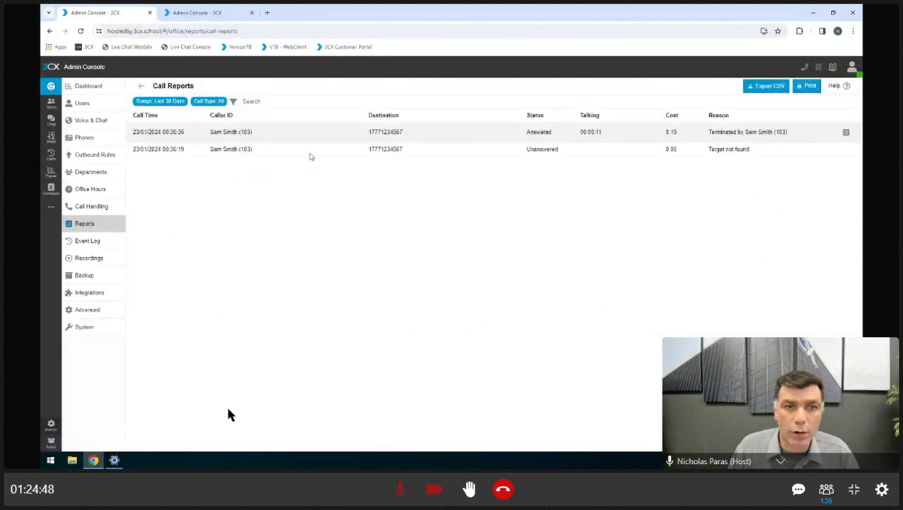
click(846, 131)
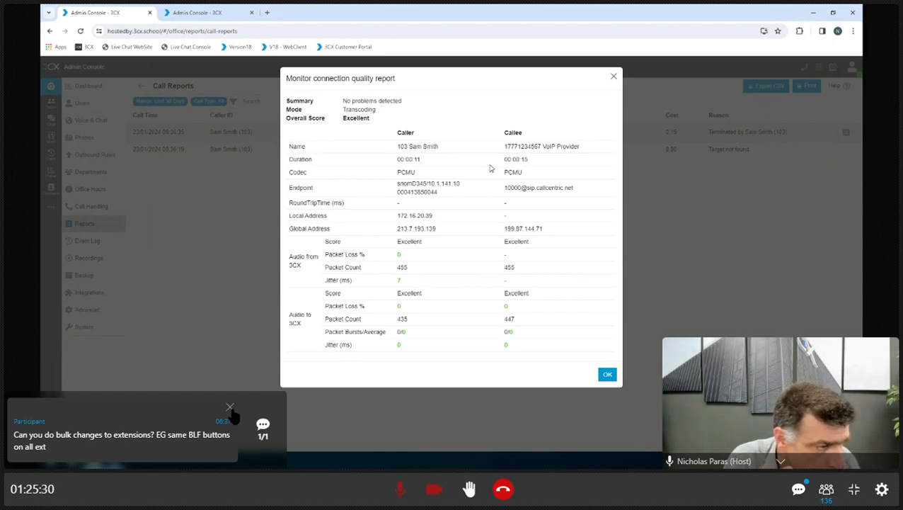
click(230, 408)
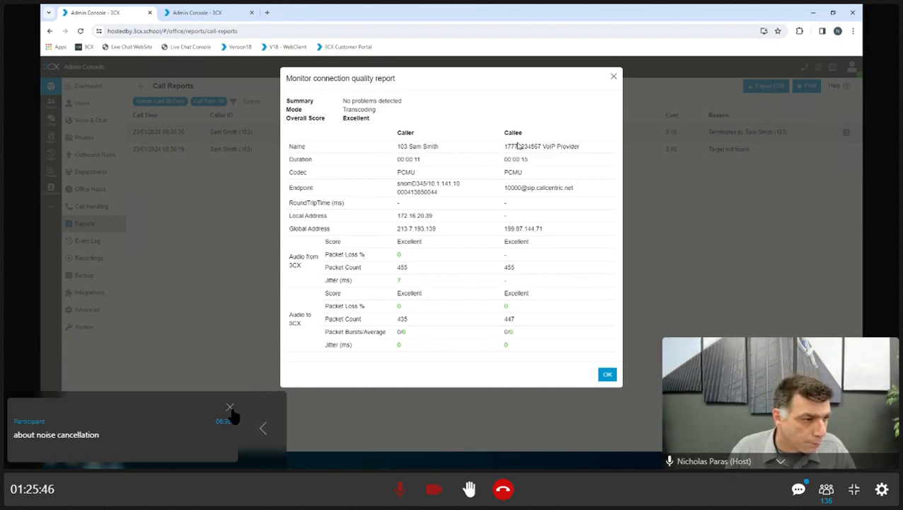
click(607, 375)
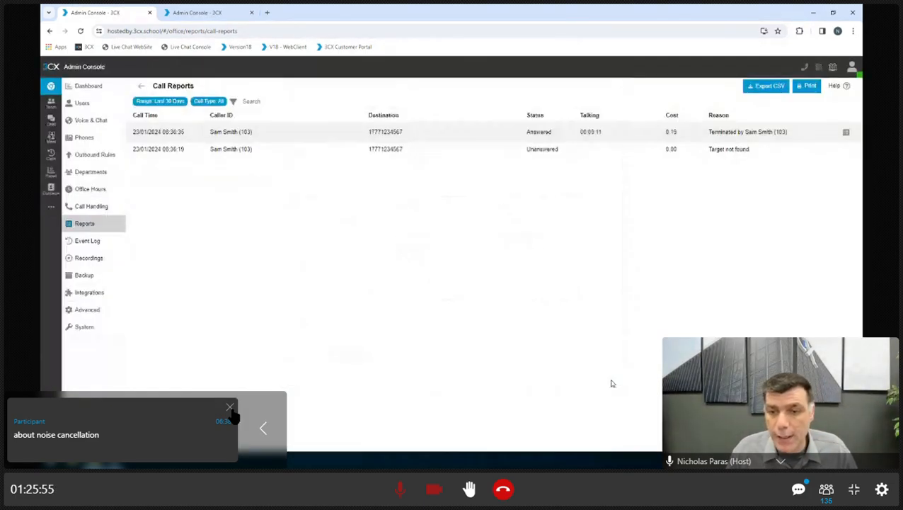
Open the users list and dismiss the participants' new chat messages.
click(84, 104)
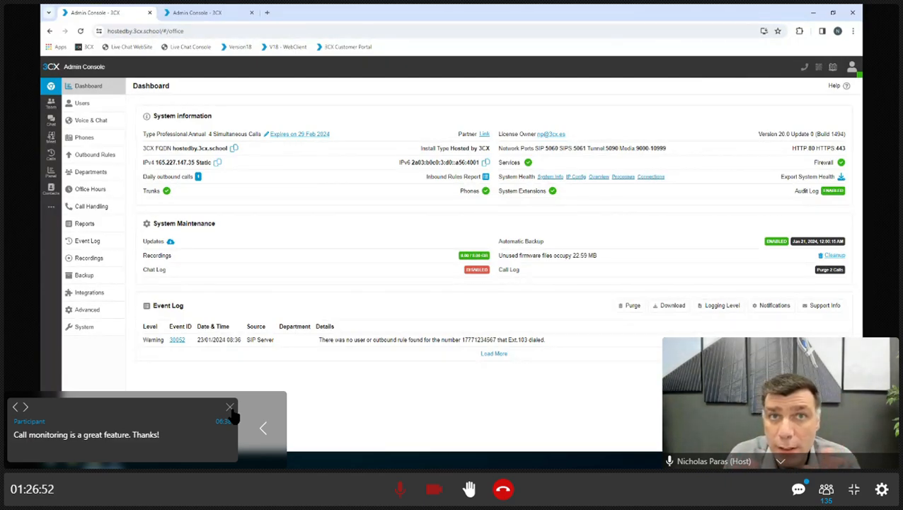
click(229, 408)
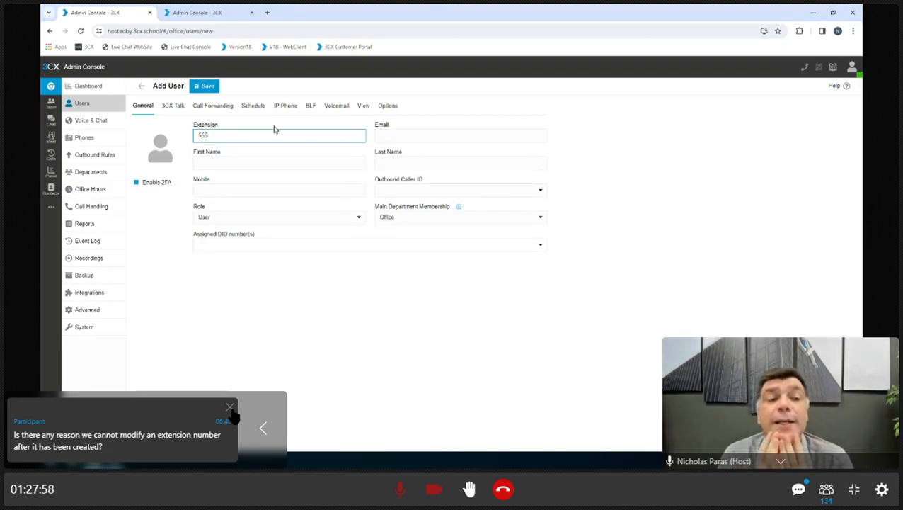
click(230, 408)
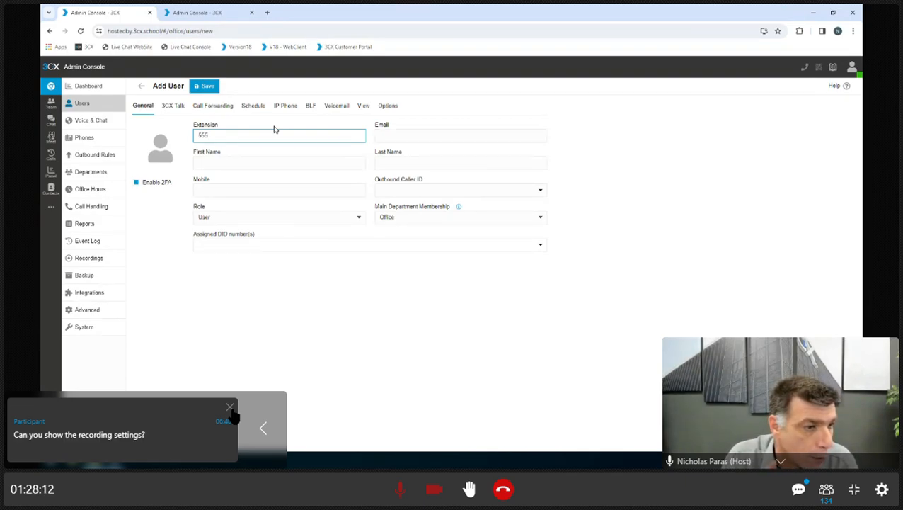
Try remote archiving of call recordings with location type FTP and the schedule Immediately: Right after call ends, and discard the settings.
click(87, 258)
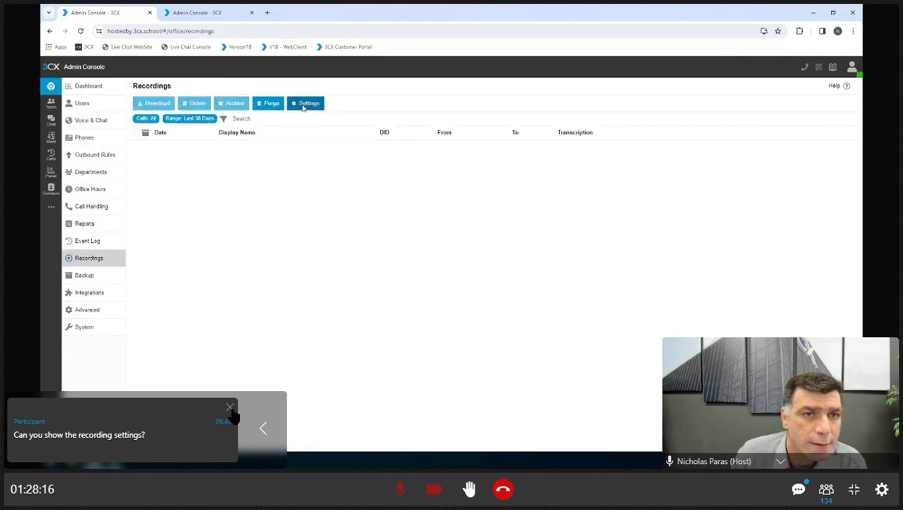
click(305, 104)
click(290, 100)
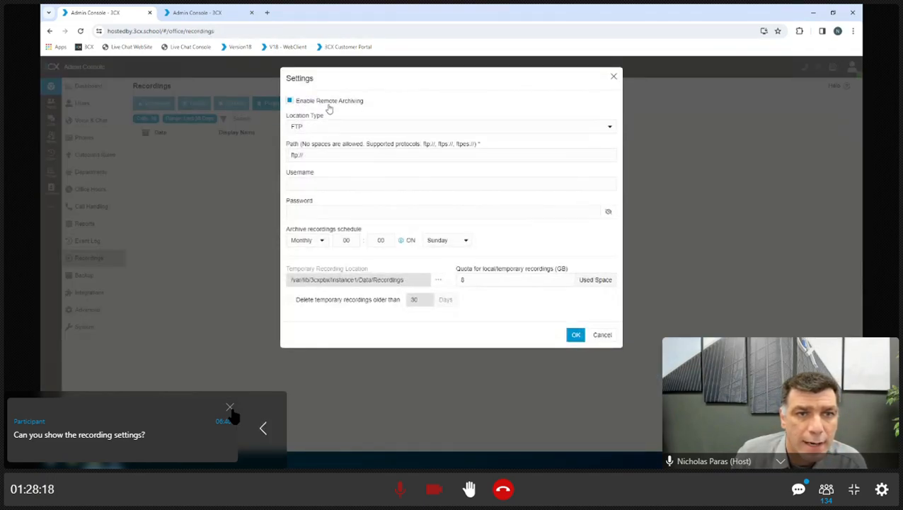
click(305, 127)
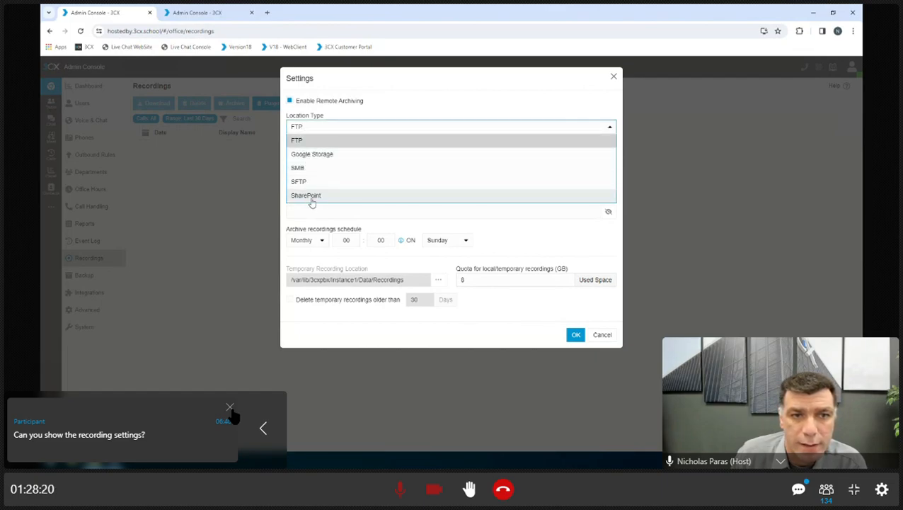
click(300, 140)
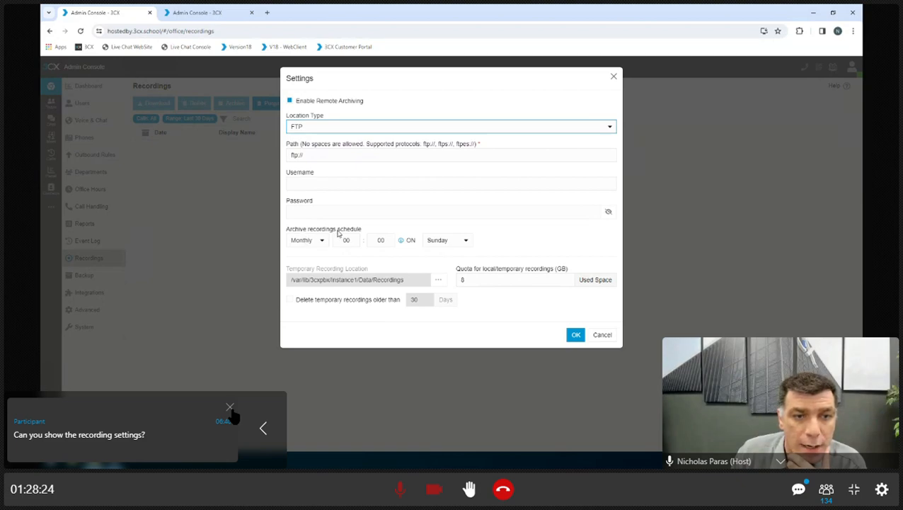
click(306, 240)
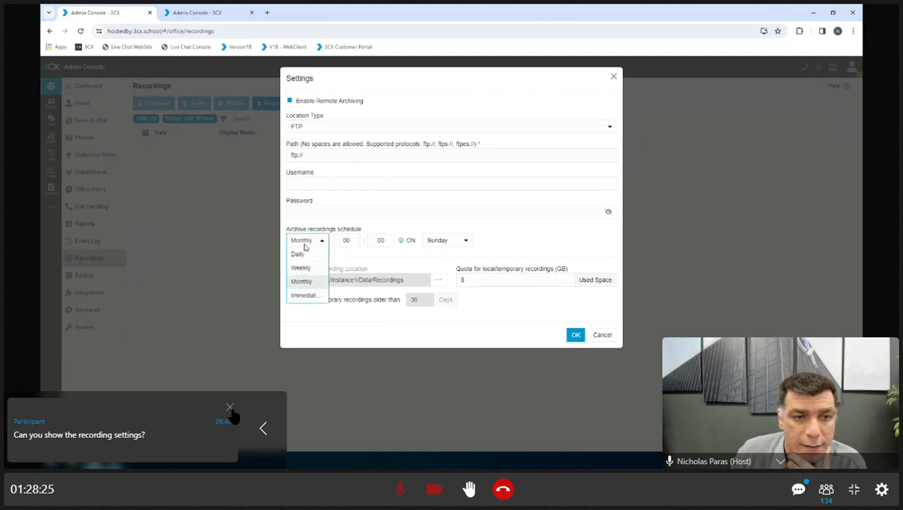
click(302, 296)
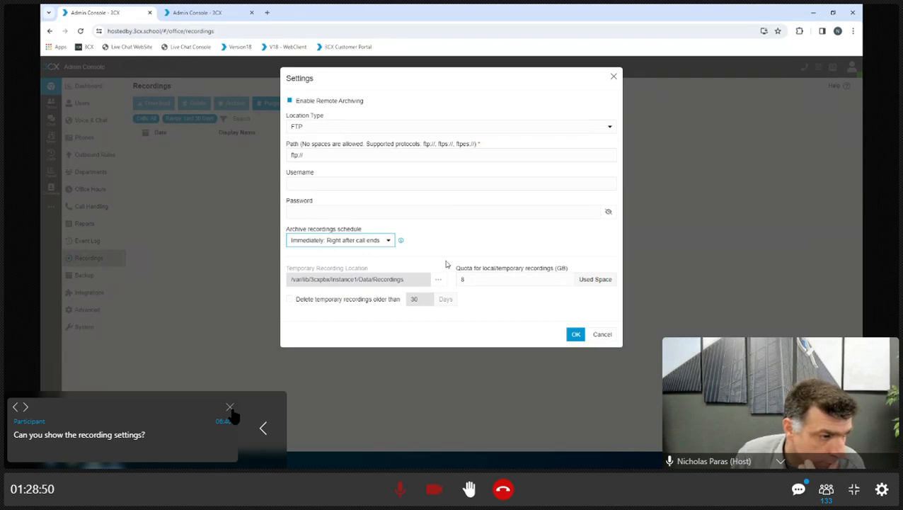
click(600, 333)
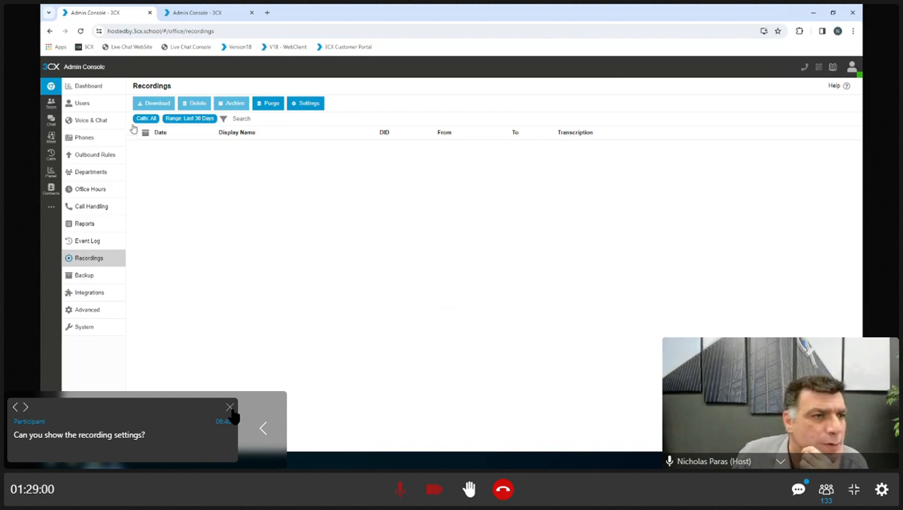
Examine extension 101's IP phone options, including backlight timeout, ringtones, codecs and VLAN settings, and dismiss the participant's chat message.
click(84, 104)
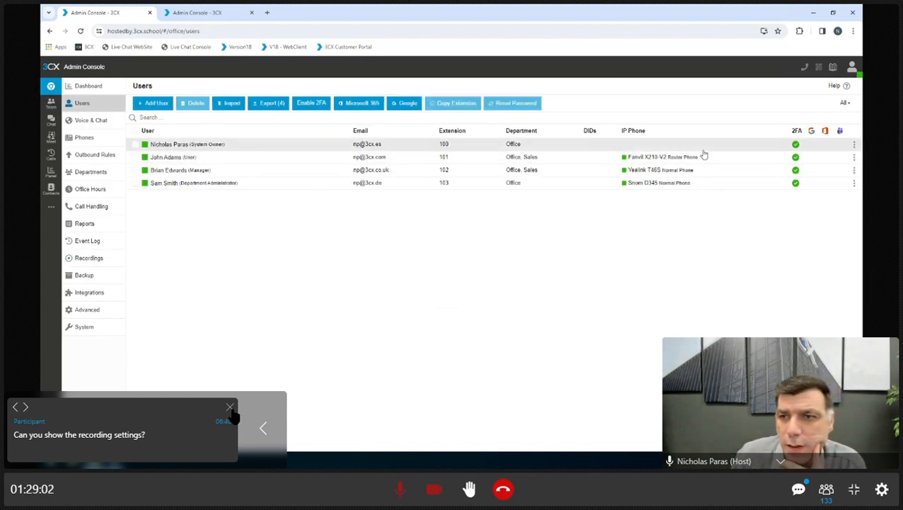
click(665, 159)
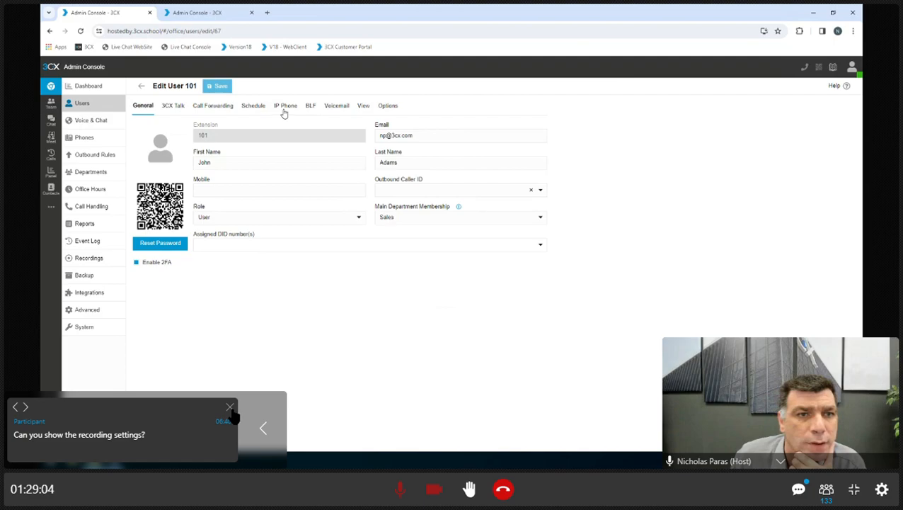
click(284, 111)
scroll(276, 319, down, 4)
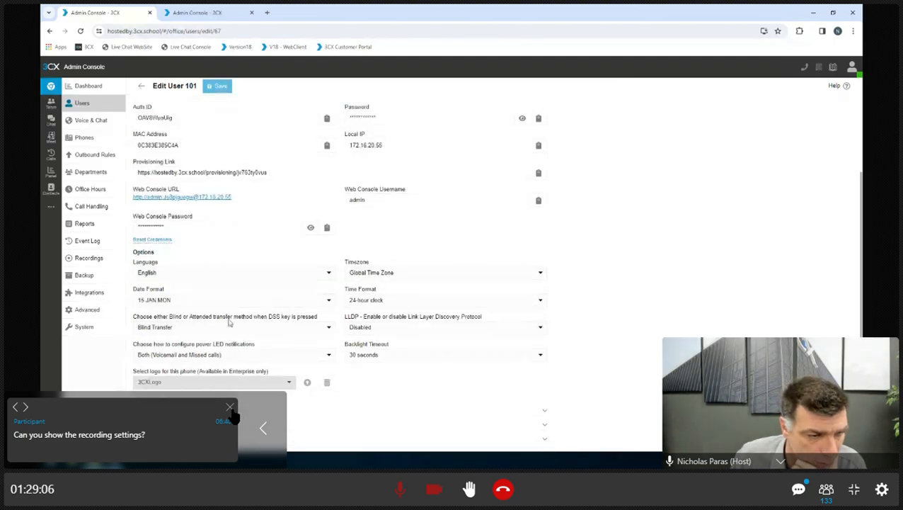
click(152, 438)
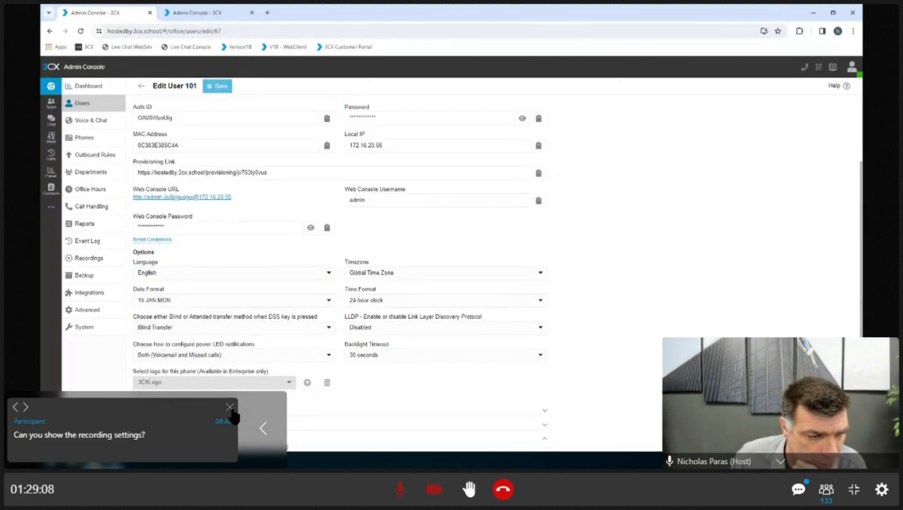
scroll(249, 363, down, 3)
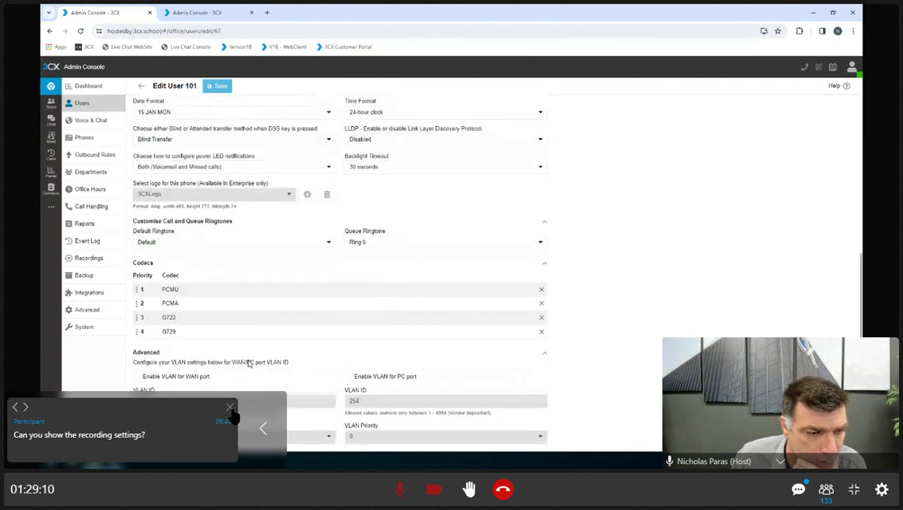
scroll(184, 348, up, 2)
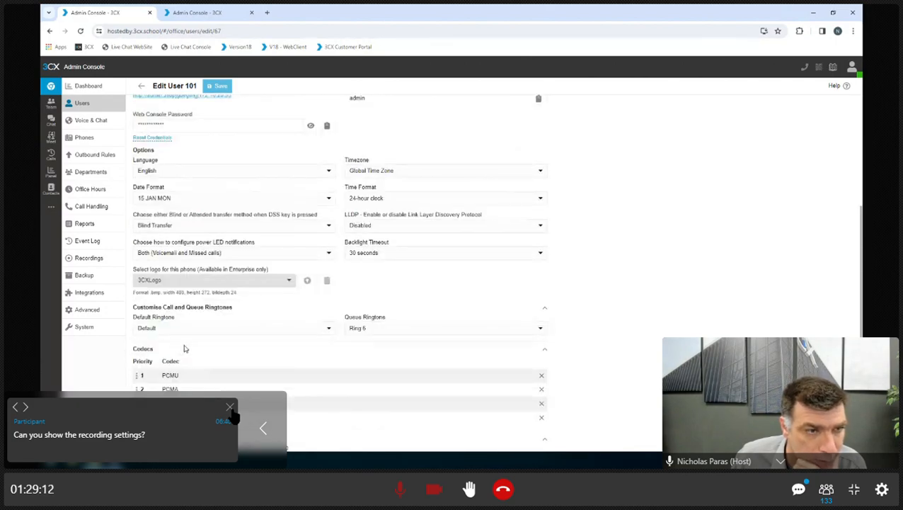
scroll(184, 349, up, 1)
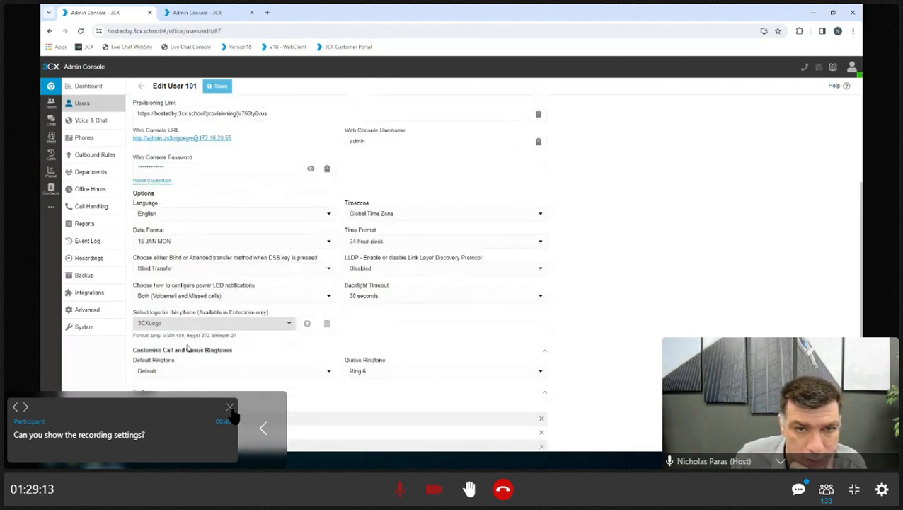
click(378, 295)
click(230, 407)
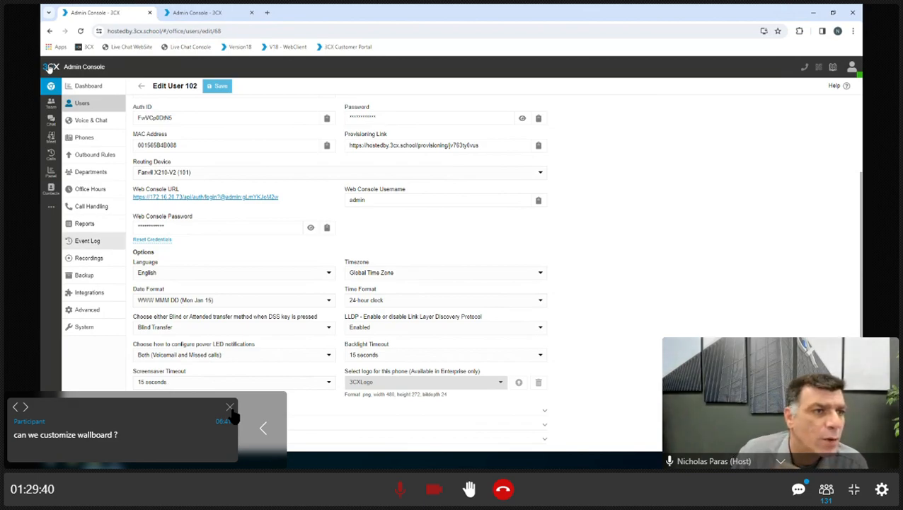
Check the recordings storage quota on the system dashboard and dismiss the participant's question about it.
click(85, 87)
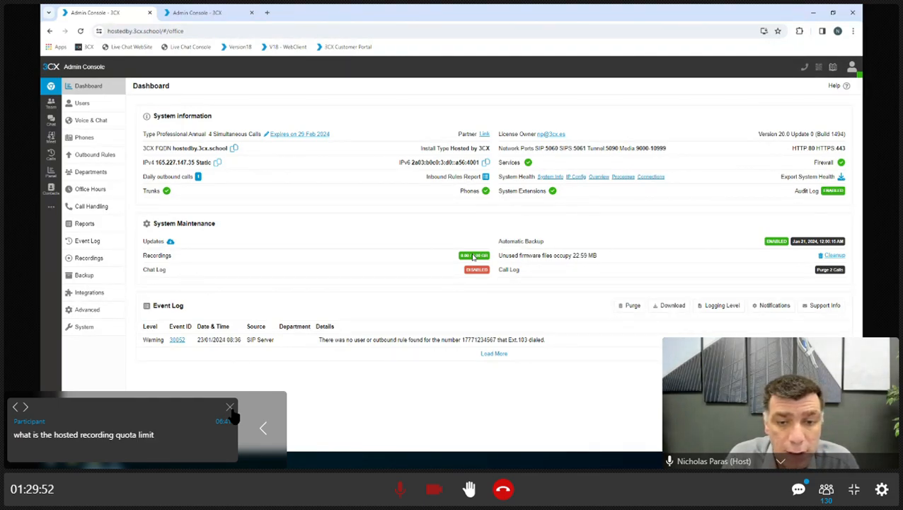
click(230, 408)
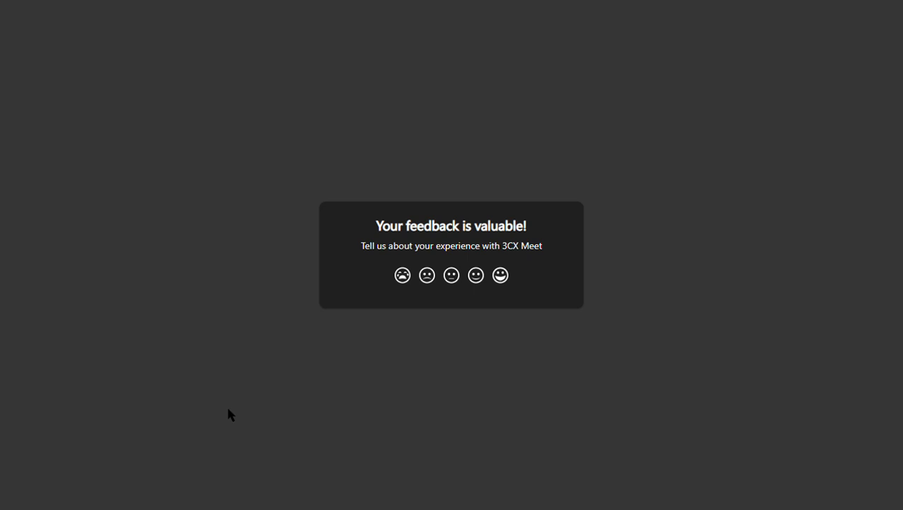
Rate the 3CX Meet experience with the happiest face in the meeting feedback.
click(500, 276)
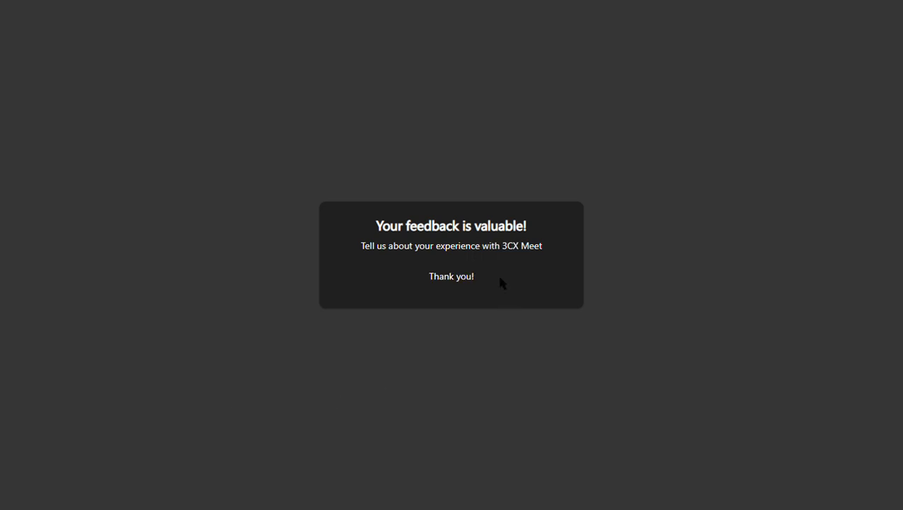